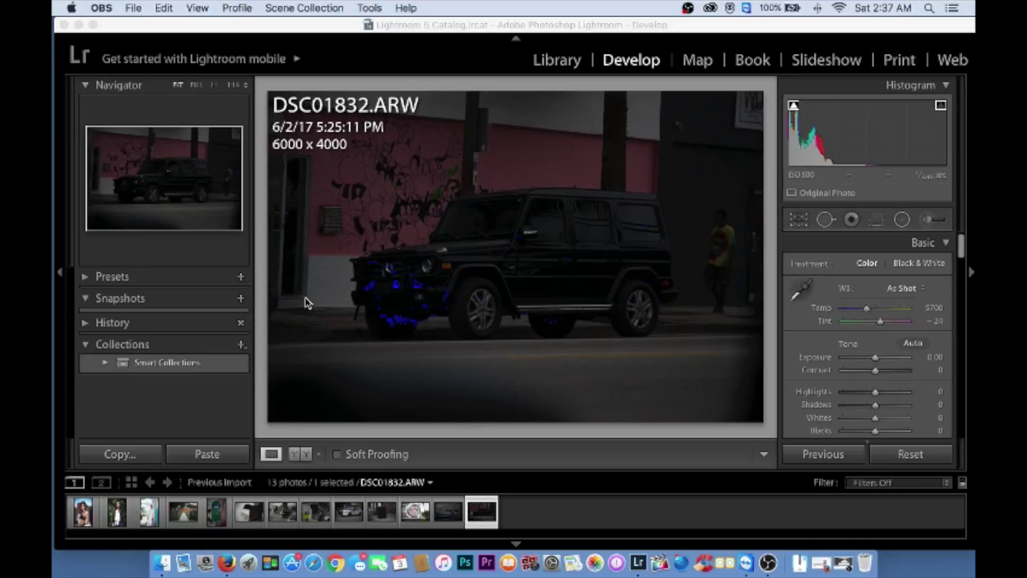
# - Expand the Develop module's Presets panel to show the installed preset collections
pyautogui.click(87, 278)
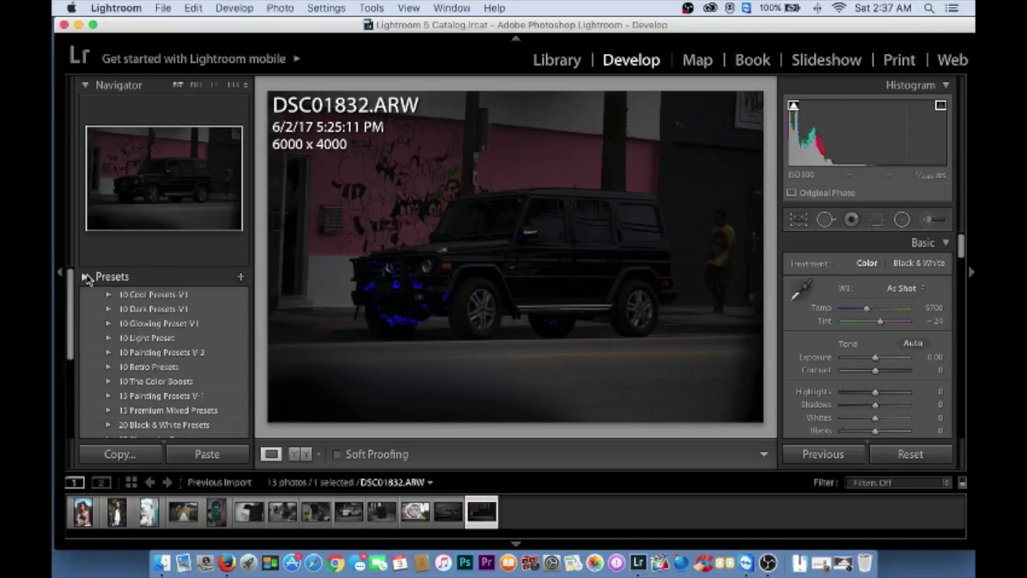
# - Scroll down the presets list and expand the GoodLuck Presets Pack
pyautogui.scroll(-2, 160, 387)
pyautogui.scroll(-3, 161, 388)
pyautogui.scroll(-3, 160, 388)
pyautogui.scroll(-3, 161, 387)
pyautogui.scroll(-3, 161, 387)
pyautogui.scroll(-3, 161, 387)
pyautogui.scroll(-3, 159, 387)
pyautogui.scroll(-3, 160, 387)
pyautogui.scroll(-2, 160, 387)
pyautogui.scroll(-1, 160, 388)
pyautogui.scroll(-1, 159, 386)
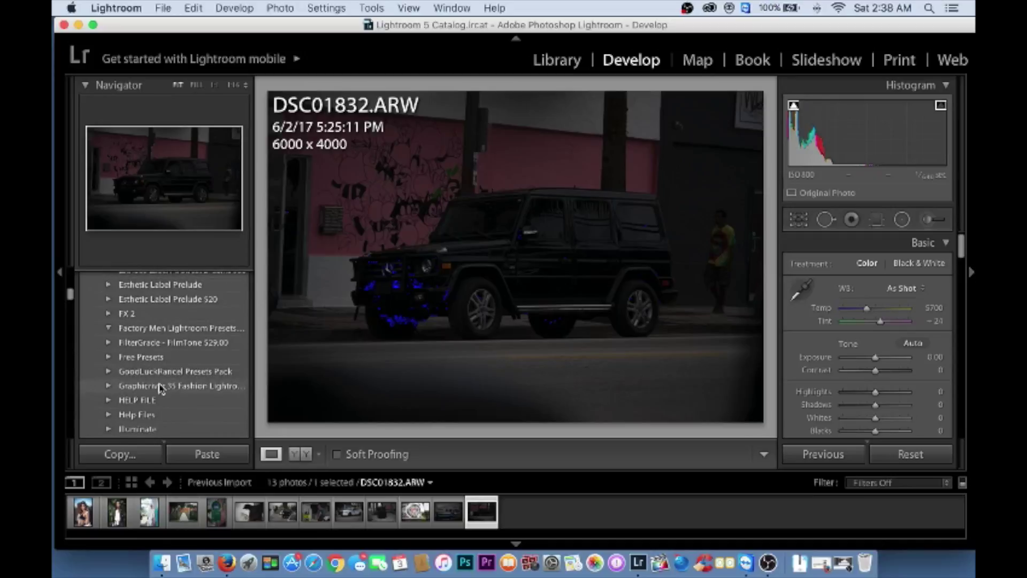
pyautogui.click(109, 371)
# - Browse the GoodLuck presets, previewing looks like Portrait on the SUV photo
pyautogui.scroll(-3, 110, 373)
pyautogui.scroll(-2, 110, 373)
pyautogui.scroll(-2, 109, 373)
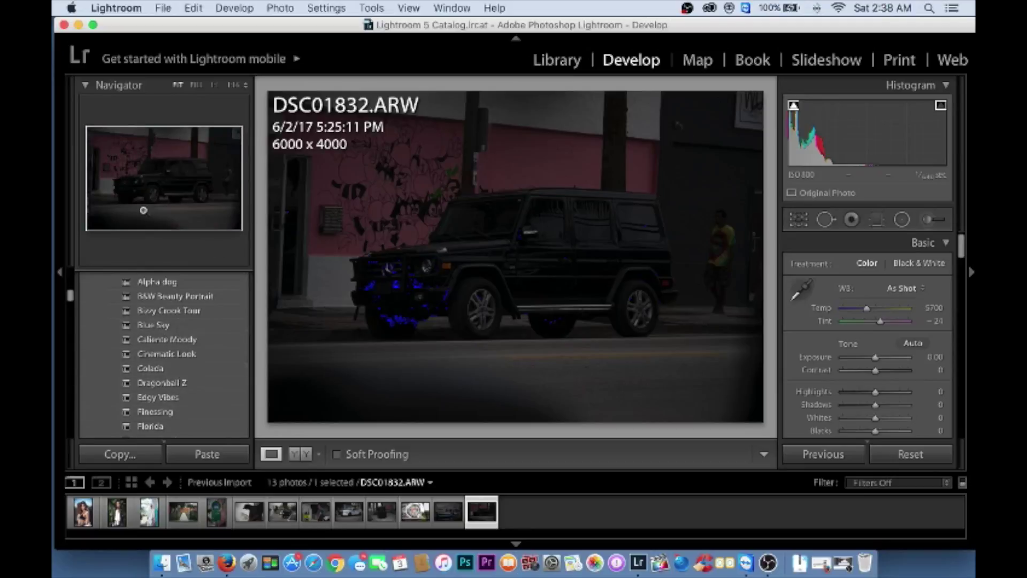
pyautogui.moveTo(153, 325)
pyautogui.scroll(-3, 171, 327)
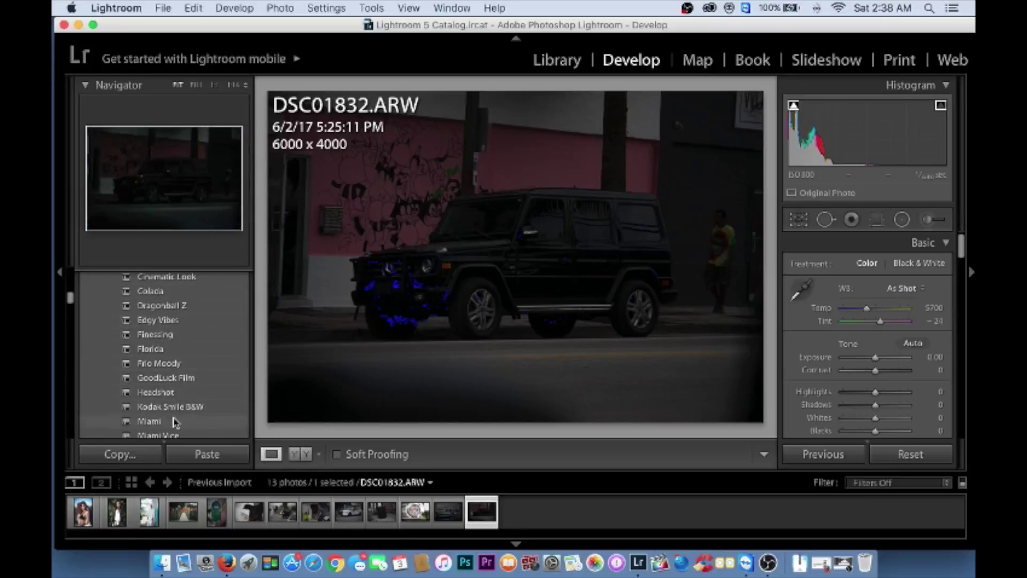
pyautogui.scroll(-1, 182, 325)
pyautogui.scroll(-2, 183, 327)
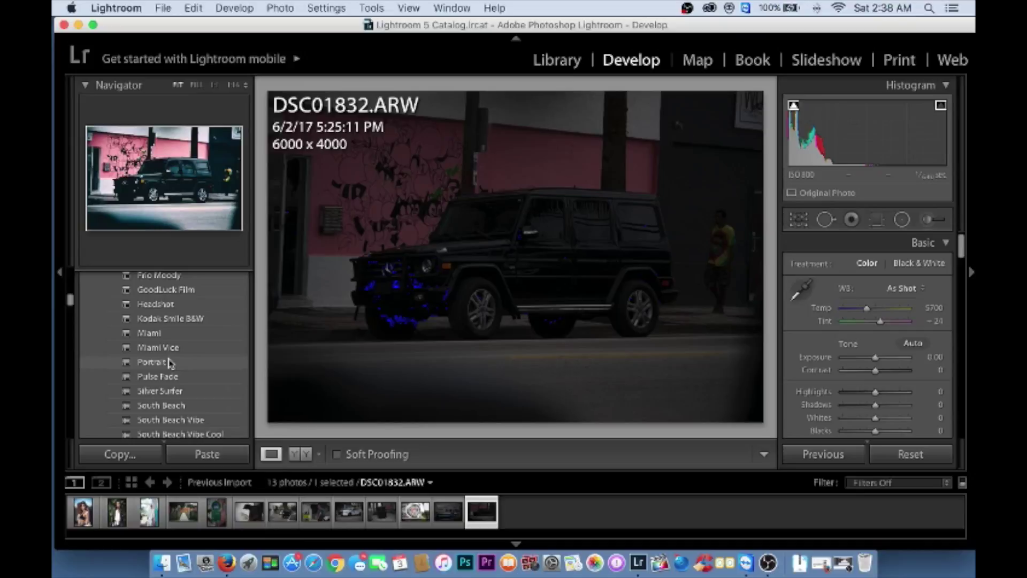
# - Apply the Portrait preset to the SUV photo, nudge Exposure up and warm Temp
pyautogui.click(169, 363)
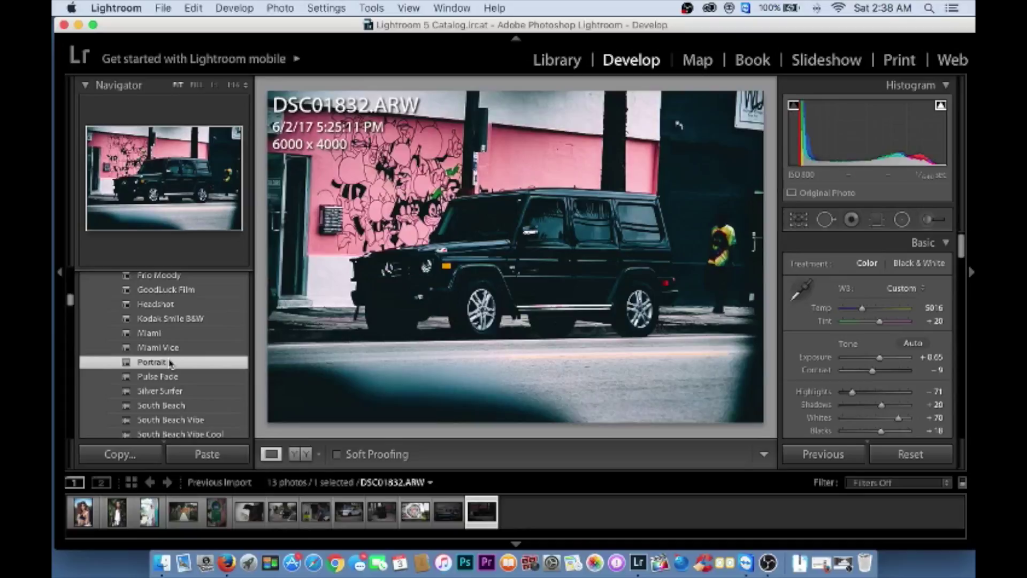
pyautogui.moveTo(880, 358)
pyautogui.mouseDown()
pyautogui.moveTo(890, 358)
pyautogui.moveTo(881, 366)
pyautogui.mouseUp()
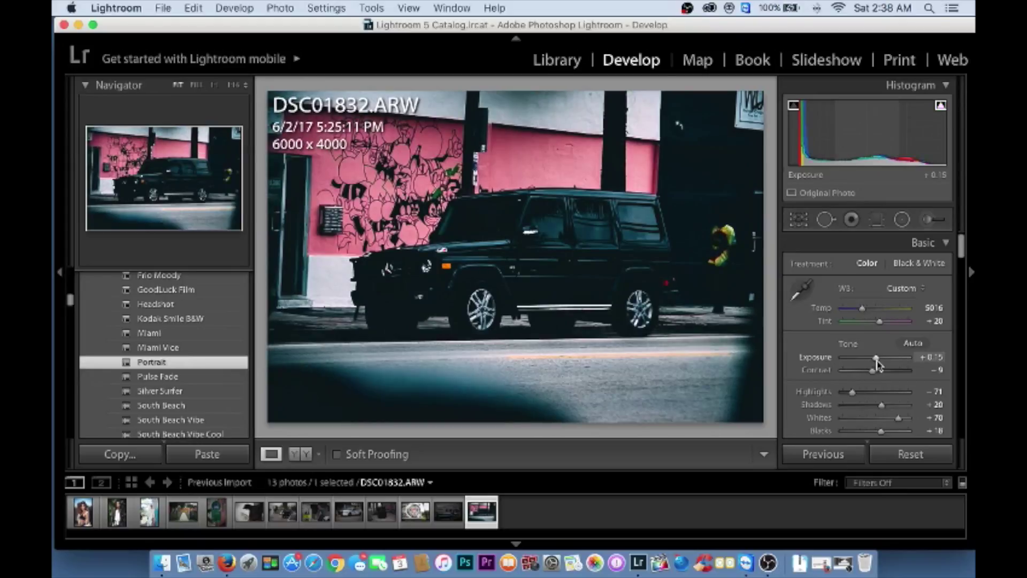
pyautogui.moveTo(862, 308); pyautogui.dragTo(865, 310)
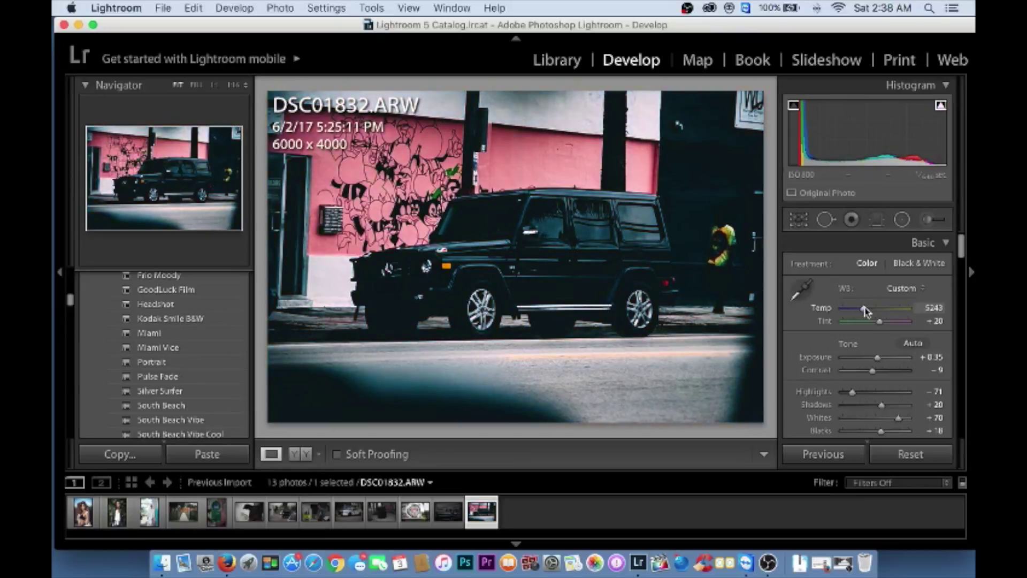
pyautogui.scroll(-1, 869, 307)
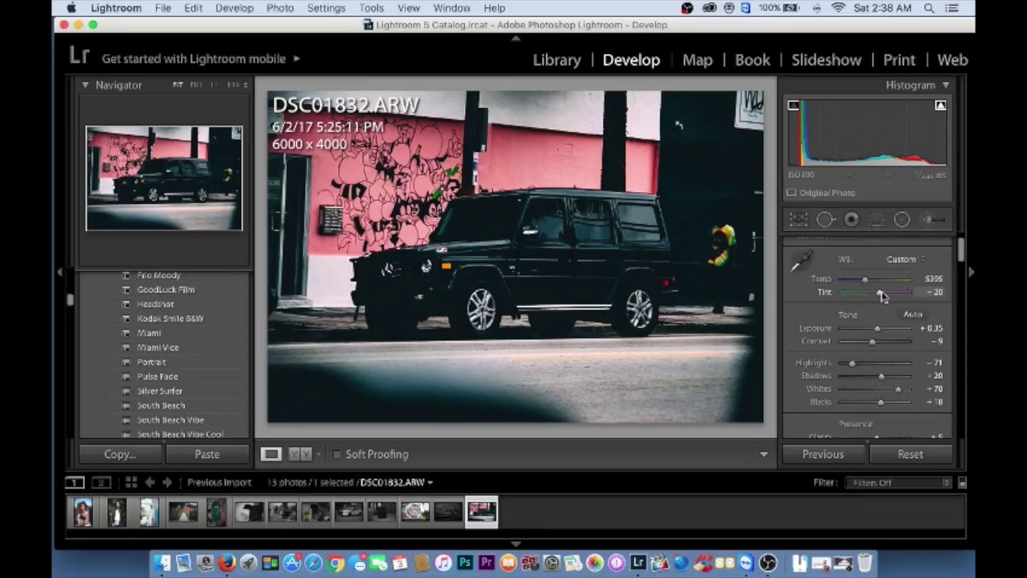
# - Lower the Tint slightly and warm the Temp a bit further
pyautogui.moveTo(880, 294); pyautogui.dragTo(879, 294)
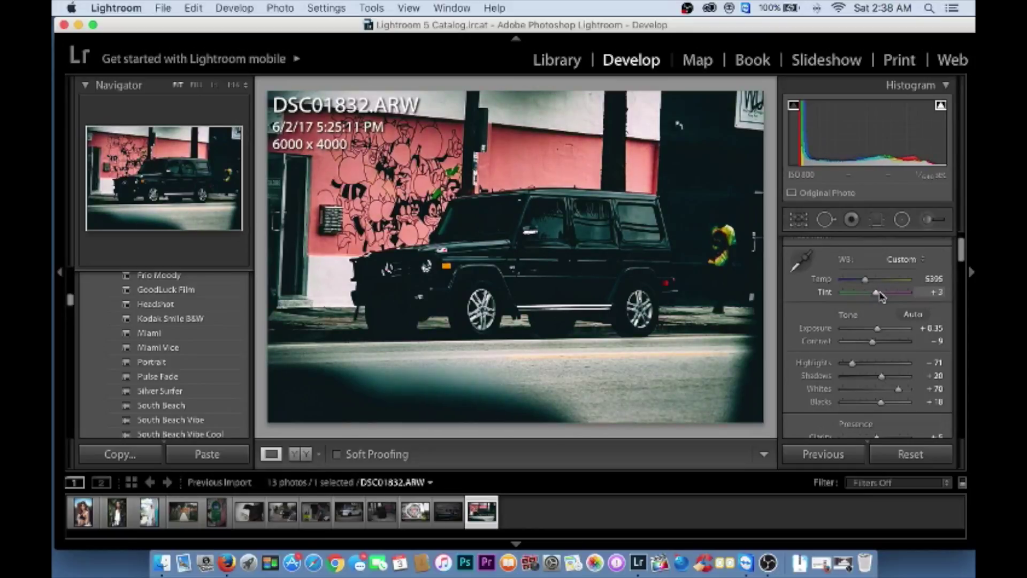
pyautogui.moveTo(865, 279); pyautogui.dragTo(869, 279)
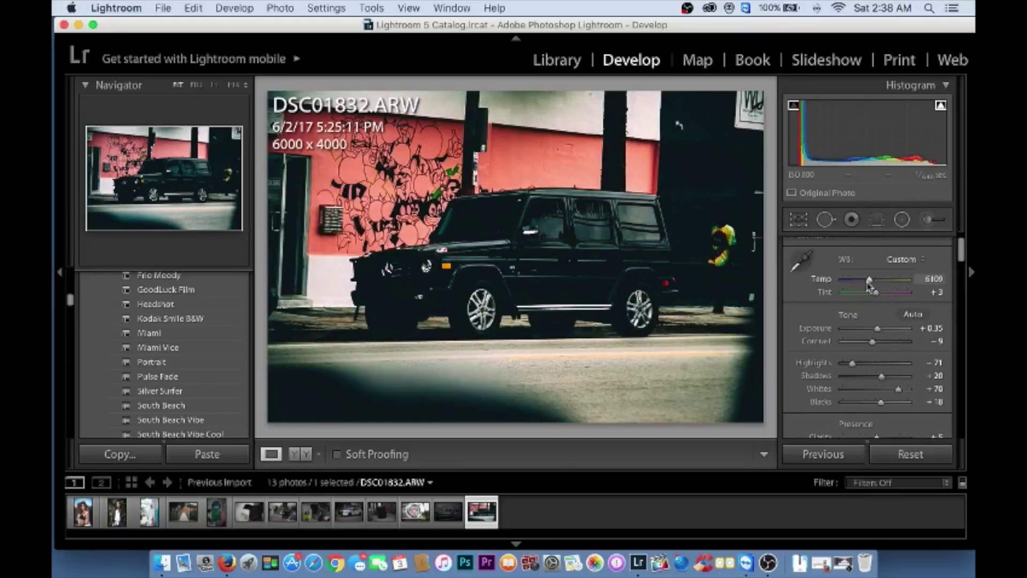
pyautogui.scroll(-5, 870, 287)
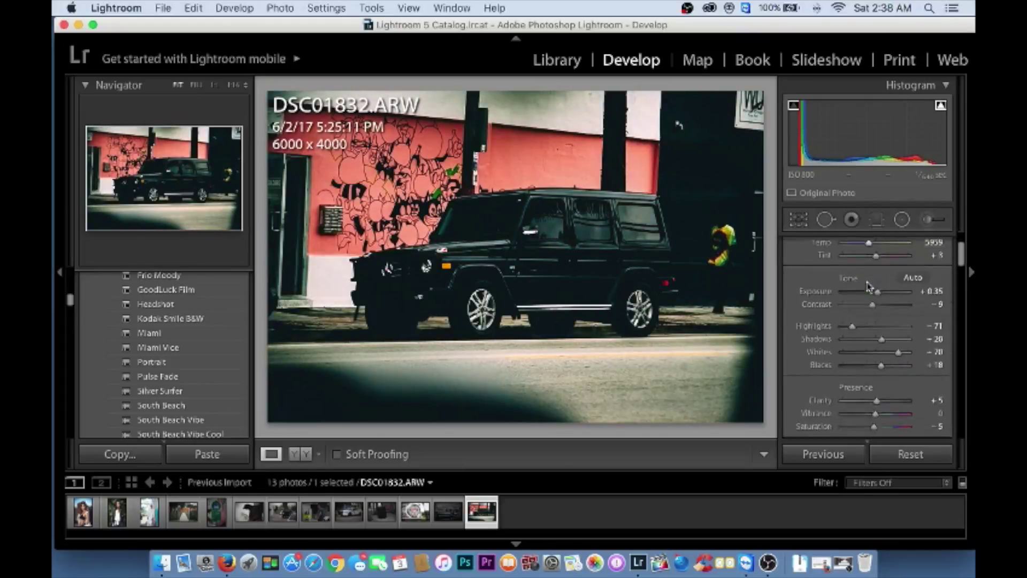
pyautogui.scroll(-2, 872, 343)
pyautogui.scroll(-2, 873, 343)
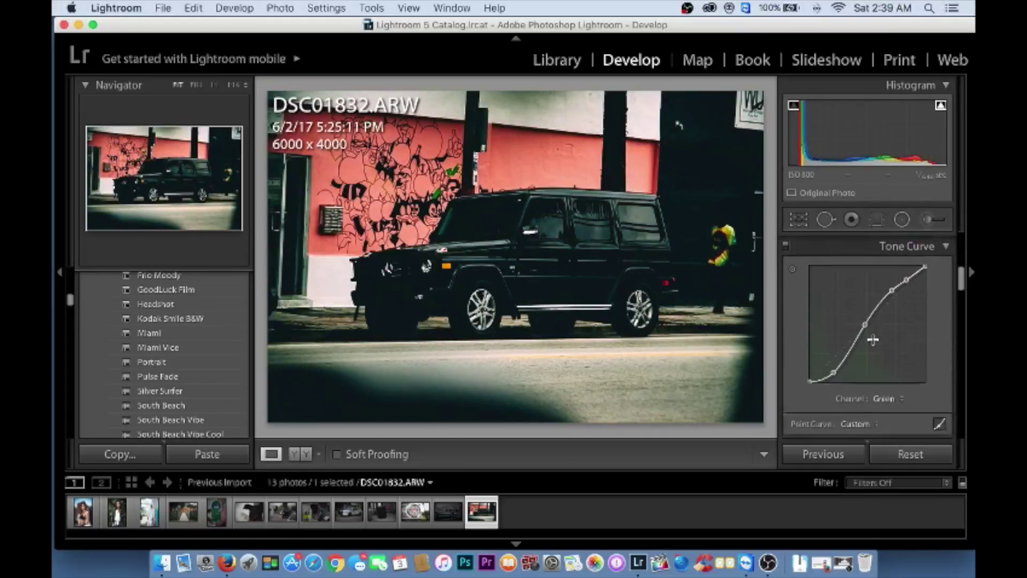
pyautogui.scroll(-2, 872, 344)
pyautogui.scroll(-4, 874, 342)
pyautogui.scroll(-1, 875, 343)
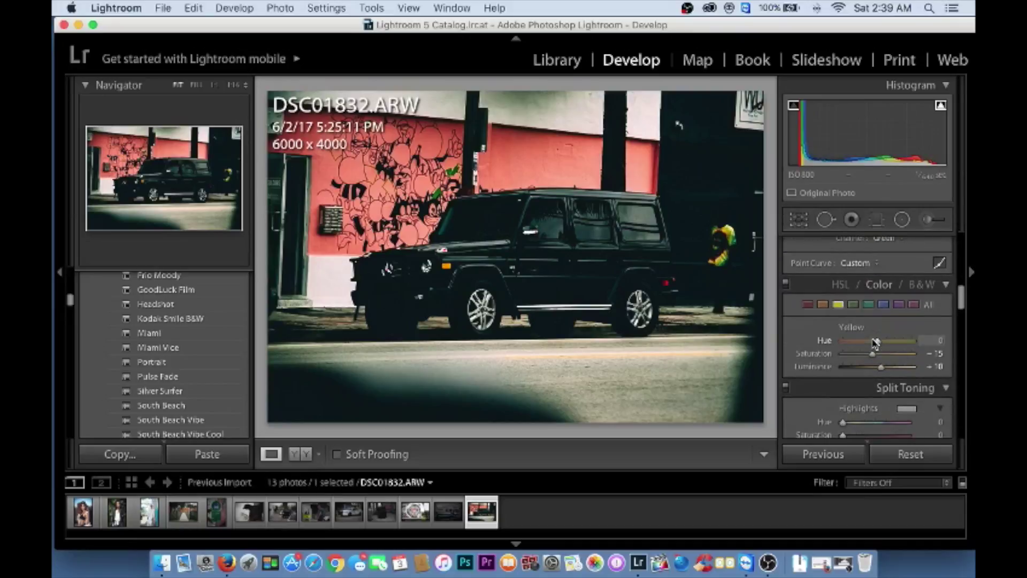
pyautogui.scroll(6, 875, 342)
pyautogui.scroll(-1, 877, 335)
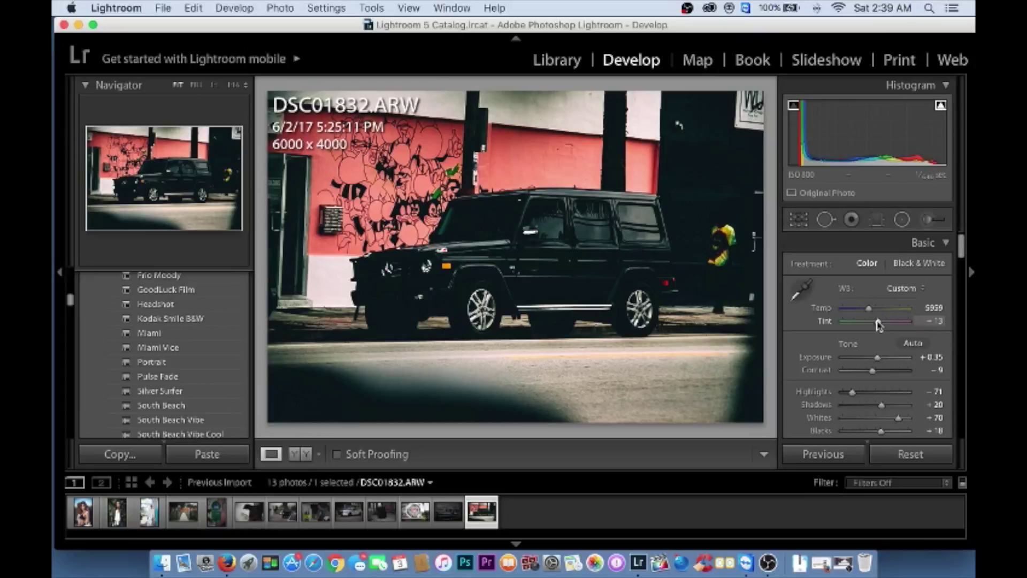
pyautogui.press('f')
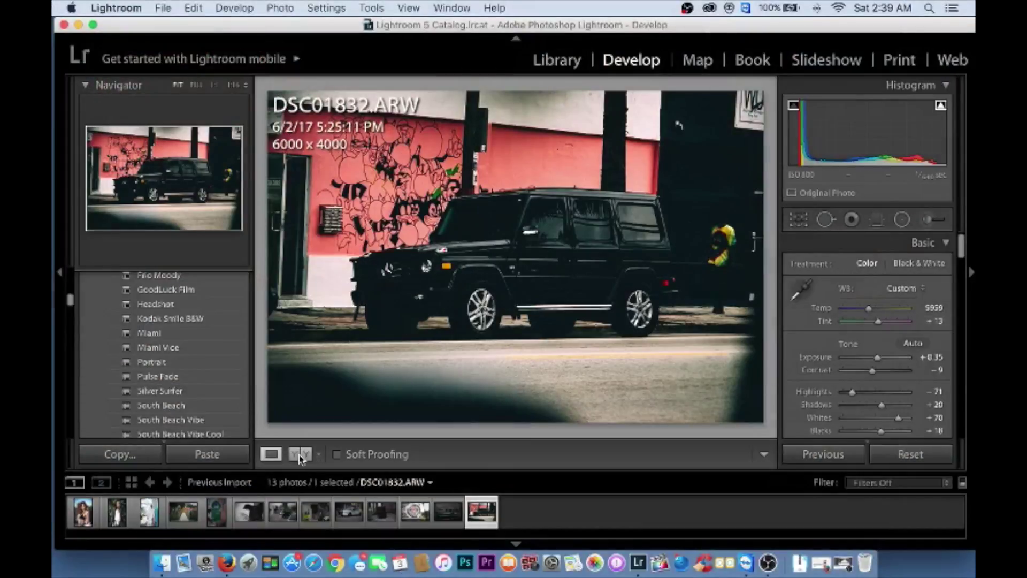
pyautogui.click(299, 454)
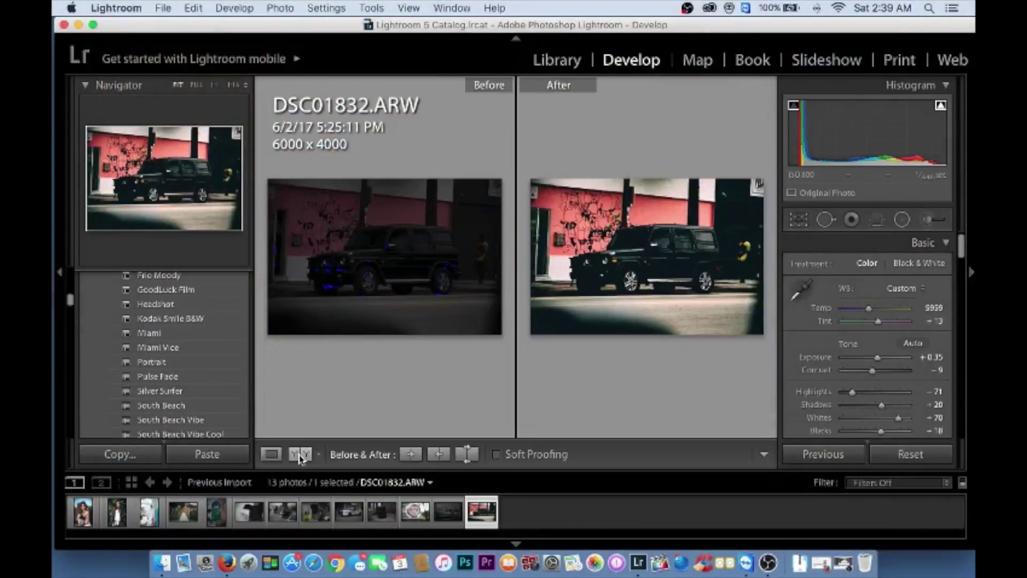
pyautogui.click(387, 241)
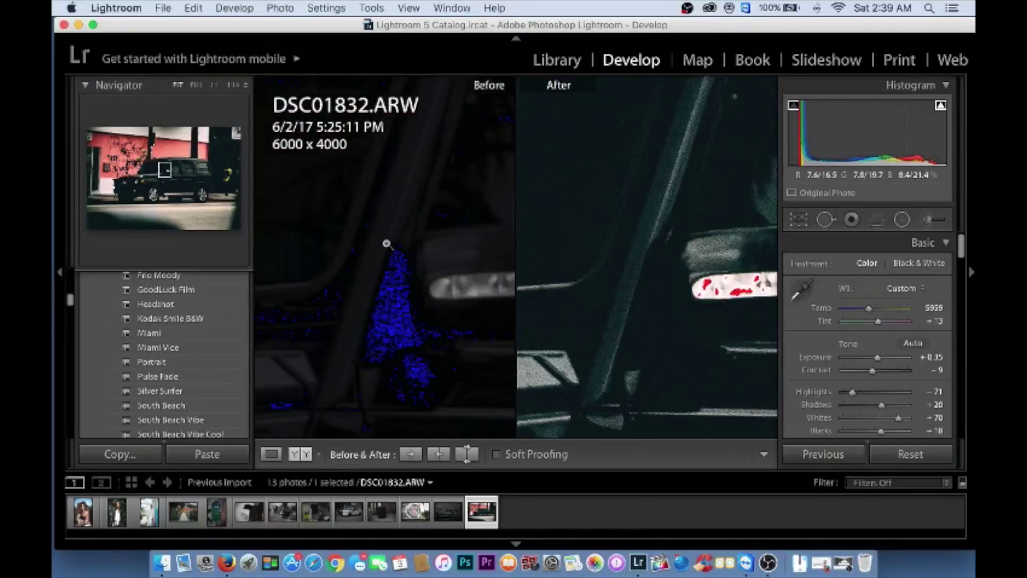
pyautogui.click(387, 243)
pyautogui.click(243, 84)
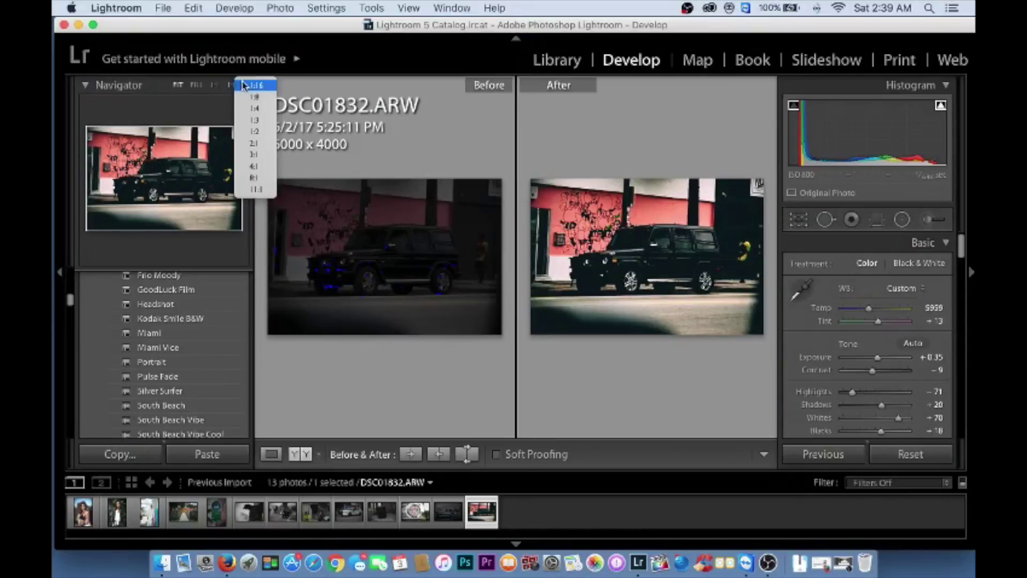
pyautogui.click(252, 131)
pyautogui.moveTo(262, 143)
pyautogui.mouseDown()
pyautogui.moveTo(374, 257)
pyautogui.moveTo(459, 241)
pyautogui.moveTo(477, 259)
pyautogui.moveTo(489, 247)
pyautogui.moveTo(517, 263)
pyautogui.mouseUp()
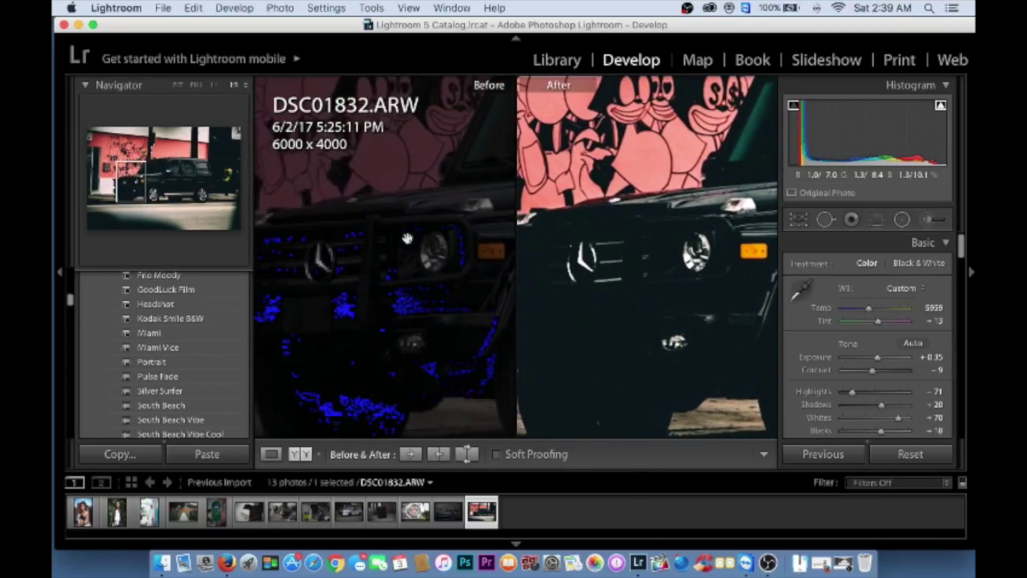
pyautogui.click(179, 85)
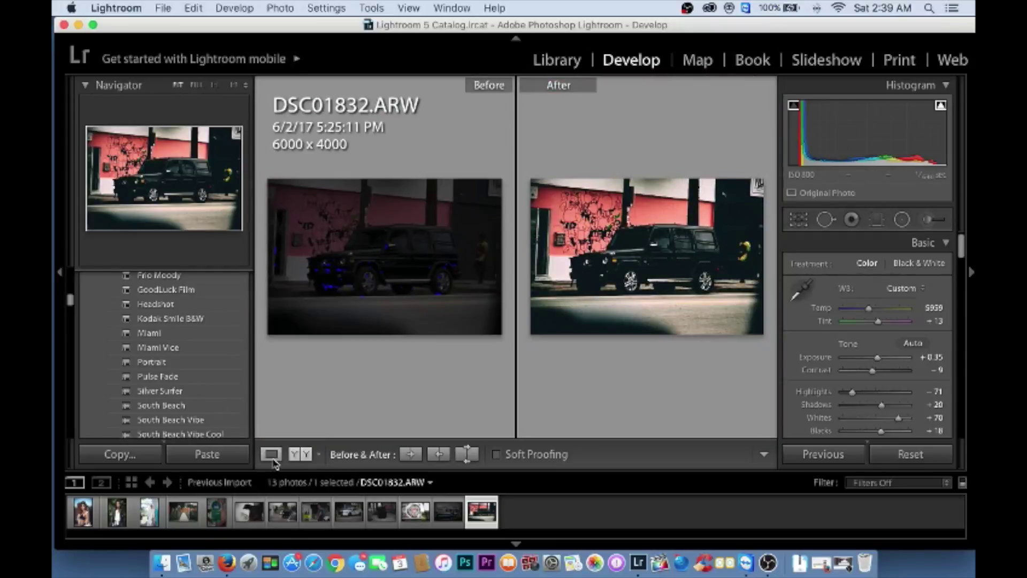
pyautogui.click(274, 458)
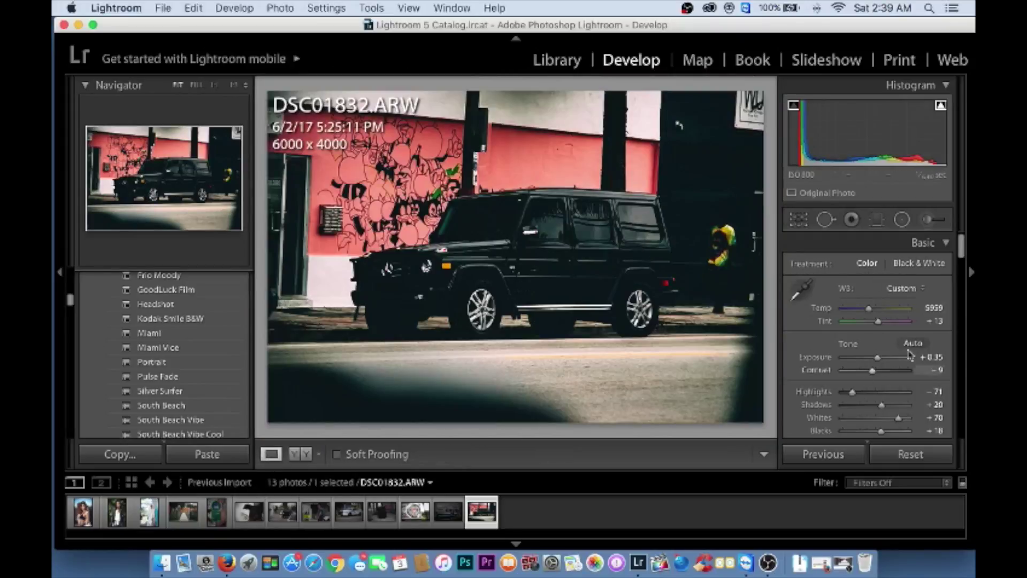
pyautogui.scroll(-3, 904, 377)
pyautogui.scroll(-3, 903, 391)
pyautogui.scroll(-3, 900, 407)
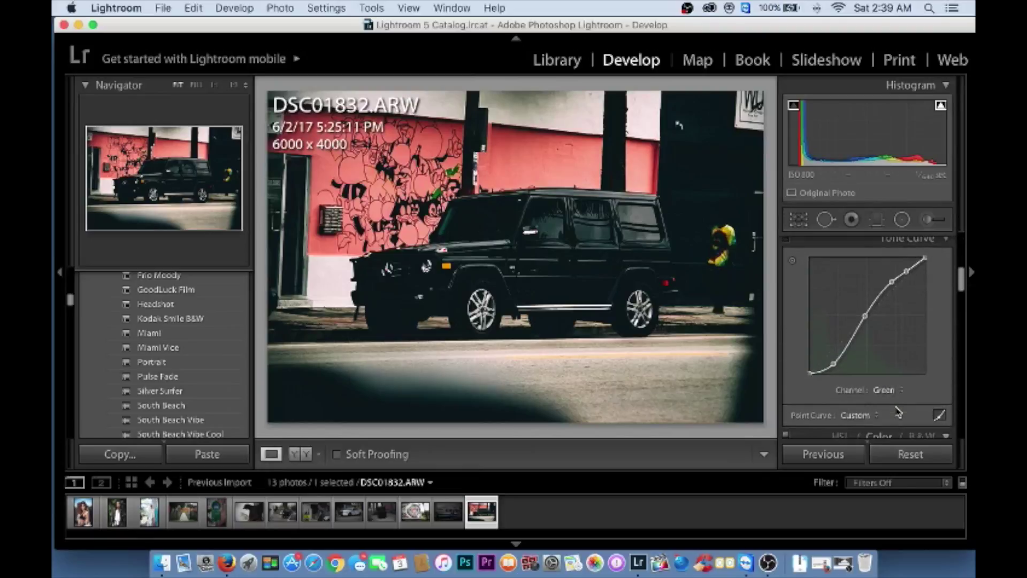
pyautogui.scroll(-3, 899, 411)
pyautogui.scroll(-2, 842, 303)
pyautogui.scroll(-3, 844, 311)
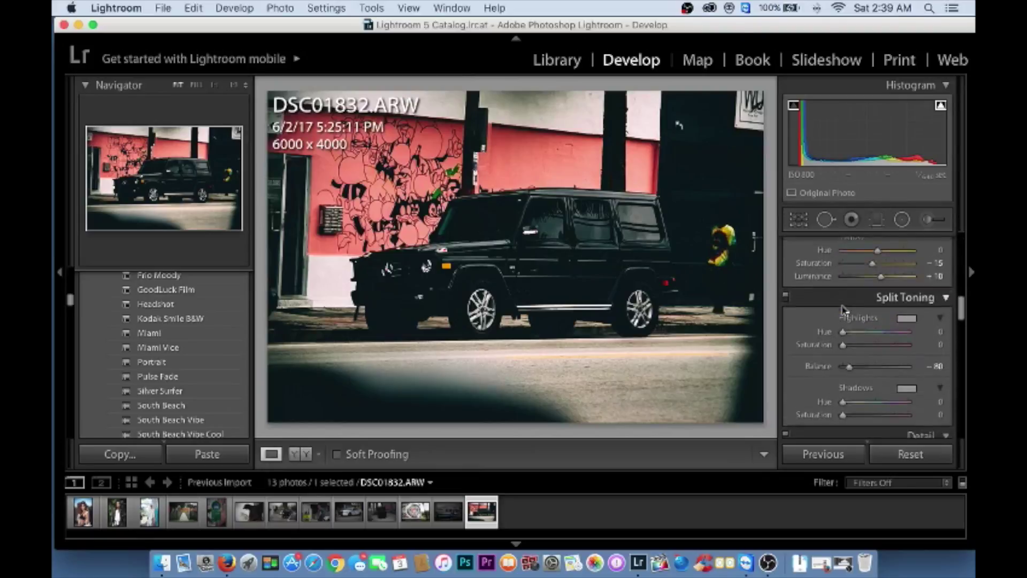
pyautogui.scroll(-2, 844, 310)
pyautogui.scroll(-1, 843, 310)
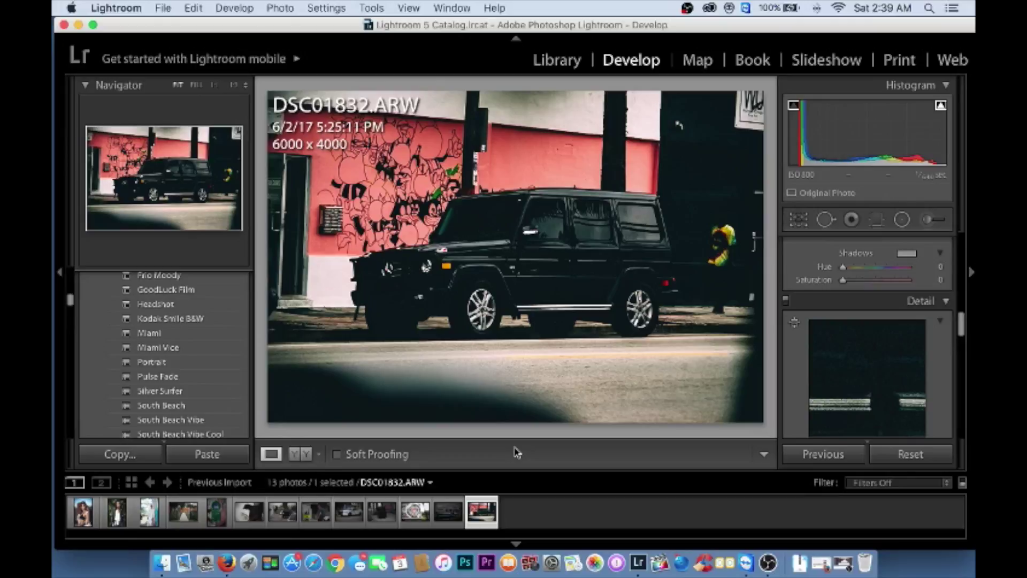
pyautogui.press('Left')
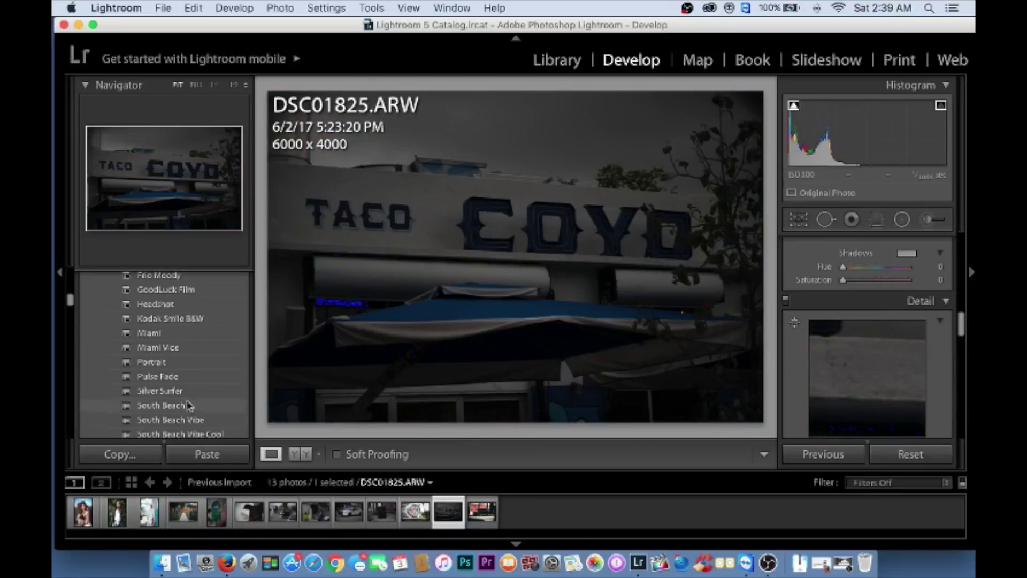
pyautogui.scroll(-2, 166, 377)
pyautogui.scroll(-3, 160, 376)
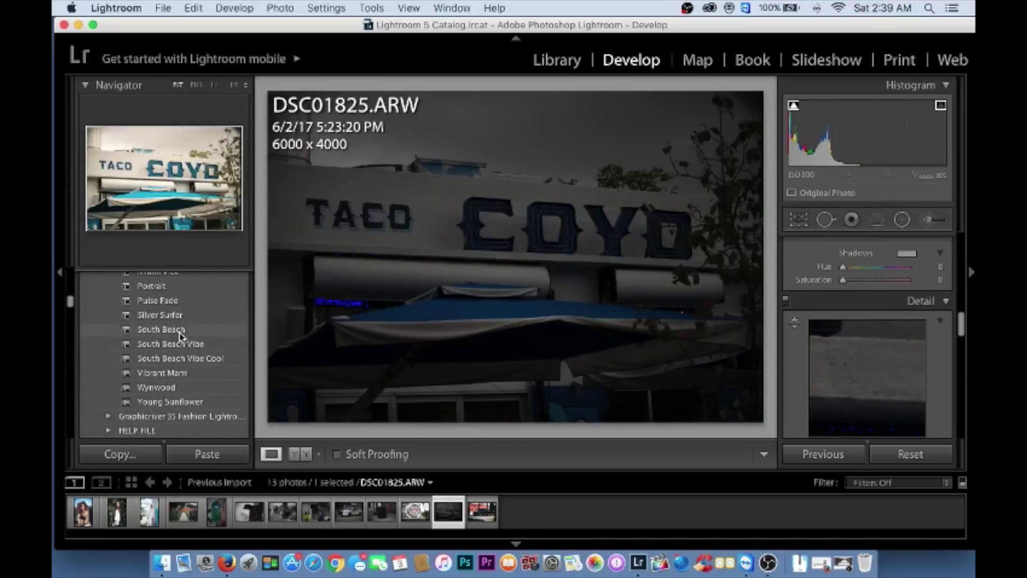
pyautogui.scroll(3, 179, 332)
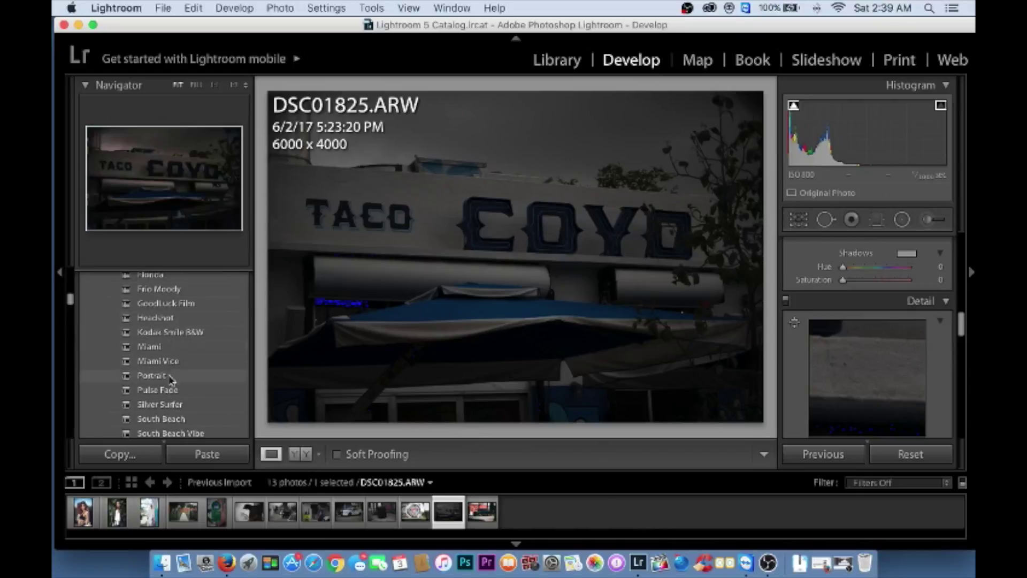
pyautogui.scroll(2, 187, 305)
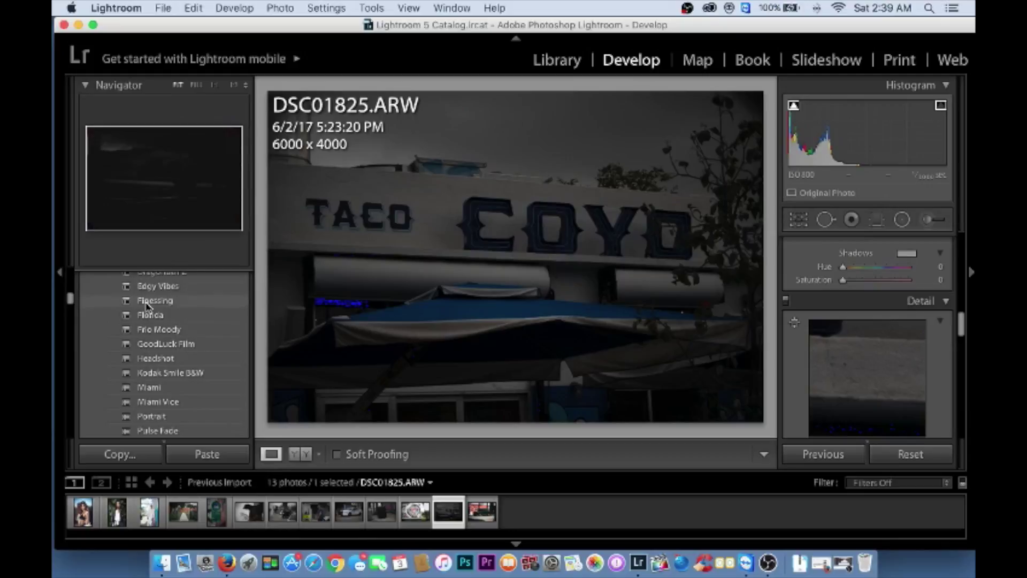
pyautogui.scroll(3, 153, 305)
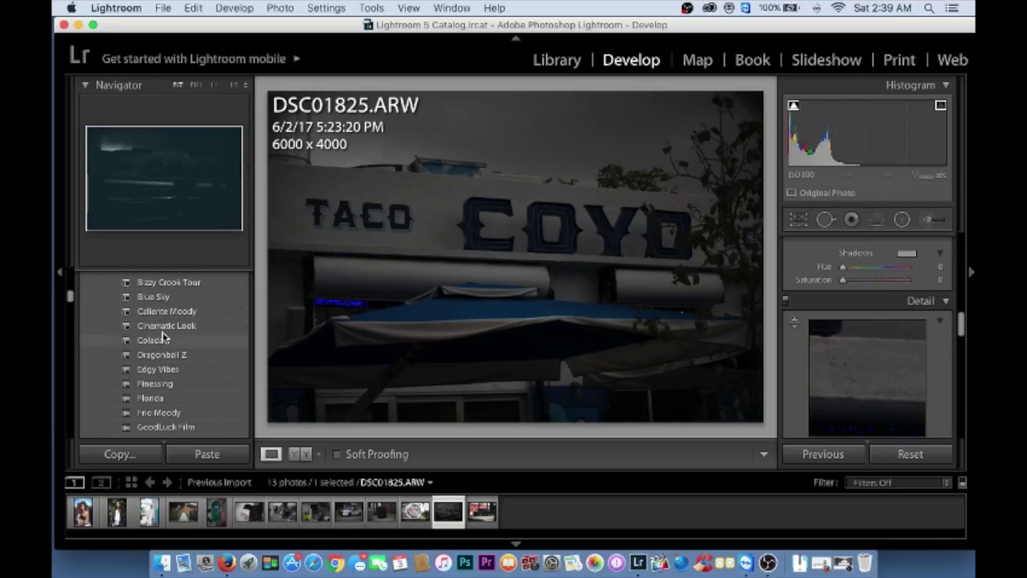
pyautogui.scroll(3, 165, 351)
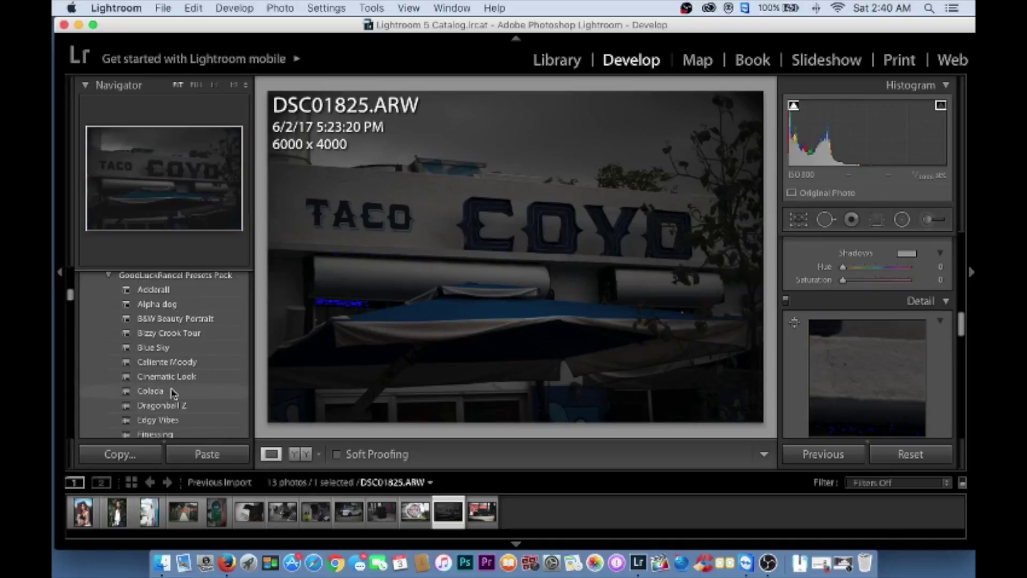
# - Apply the Colada preset and brighten Exposure to about +1.60, checking it full screen
pyautogui.click(172, 393)
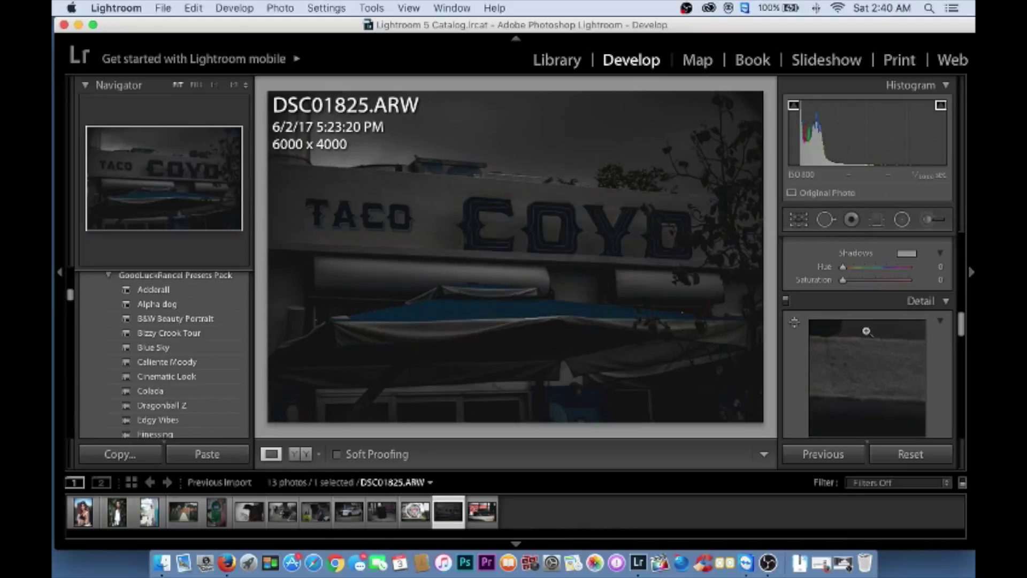
pyautogui.scroll(10, 867, 332)
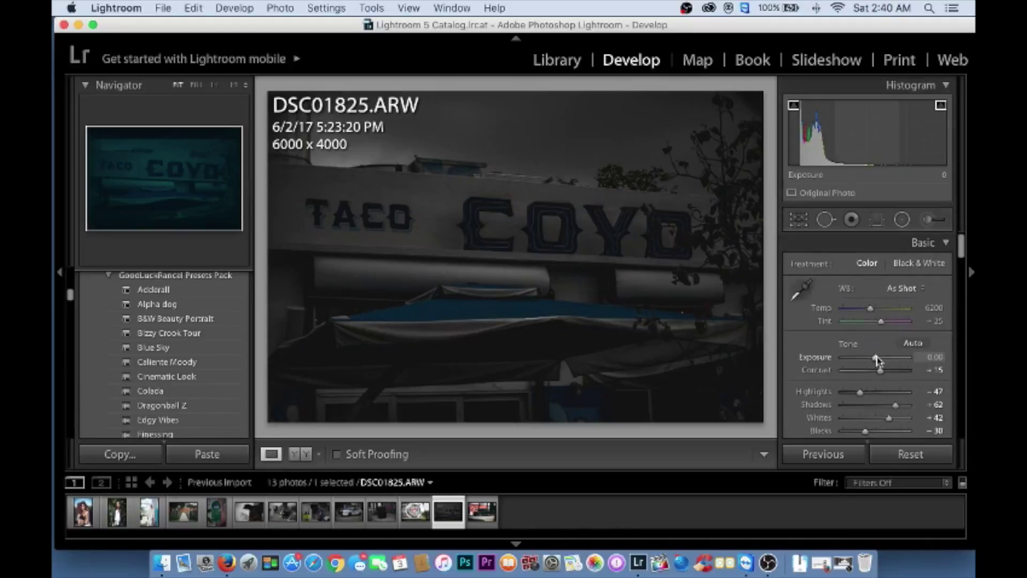
pyautogui.moveTo(878, 360); pyautogui.dragTo(887, 362)
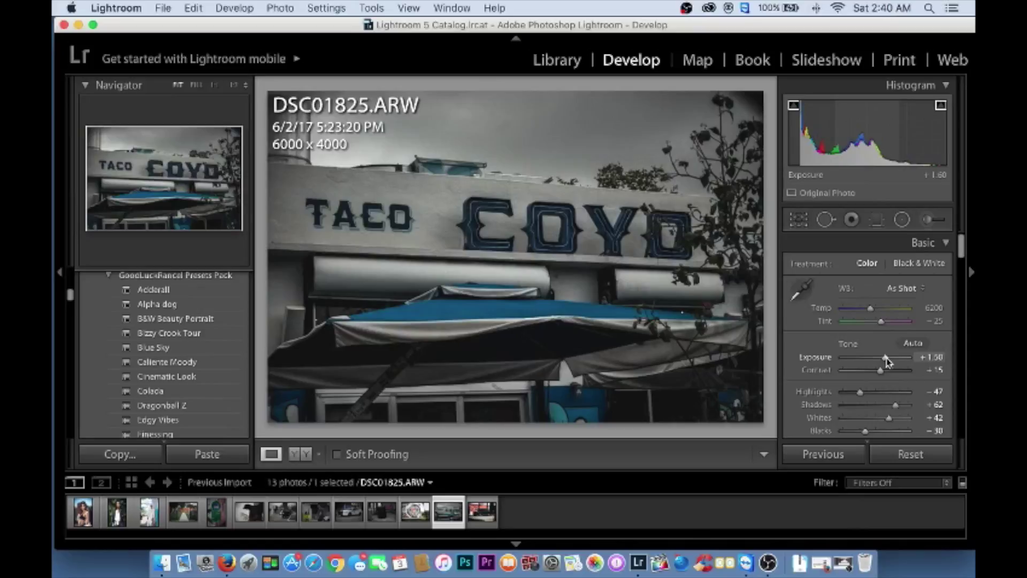
pyautogui.press('f')
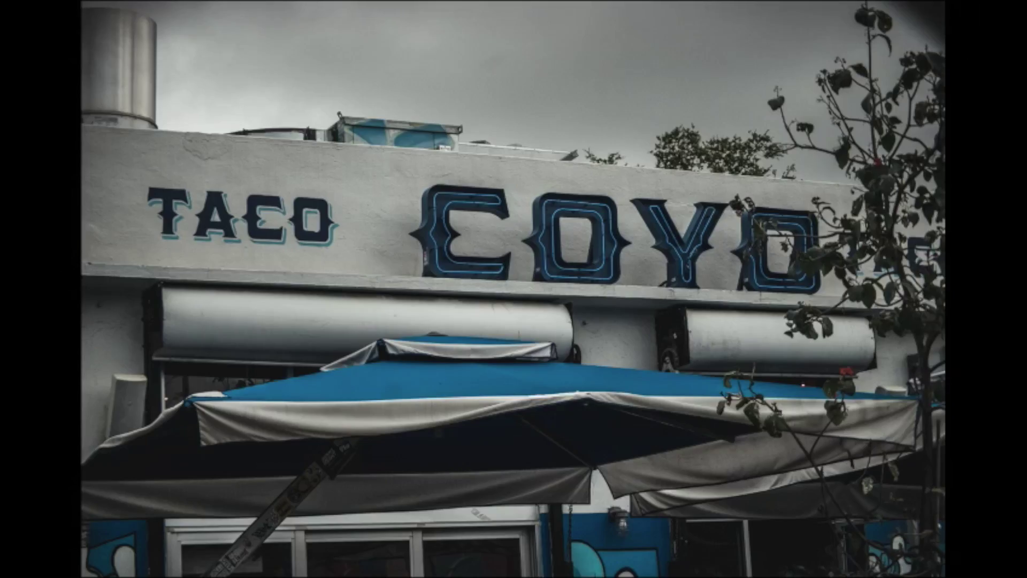
pyautogui.press('f')
# - Boost the HSL Blue saturation and review the Taco Coyo photo full screen
pyautogui.scroll(-3, 878, 321)
pyautogui.scroll(-3, 879, 332)
pyautogui.scroll(-3, 878, 324)
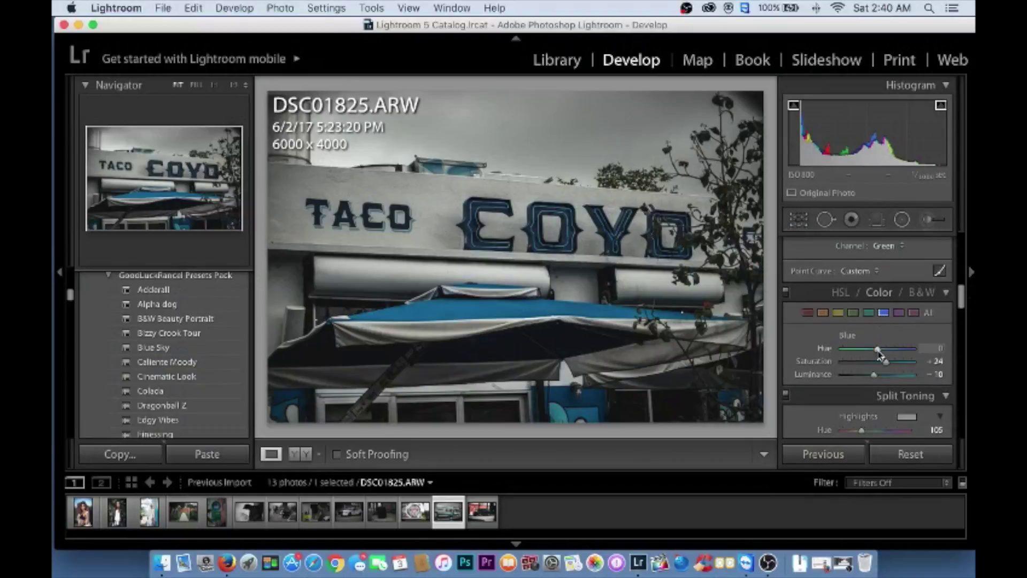
pyautogui.moveTo(877, 348); pyautogui.dragTo(896, 365)
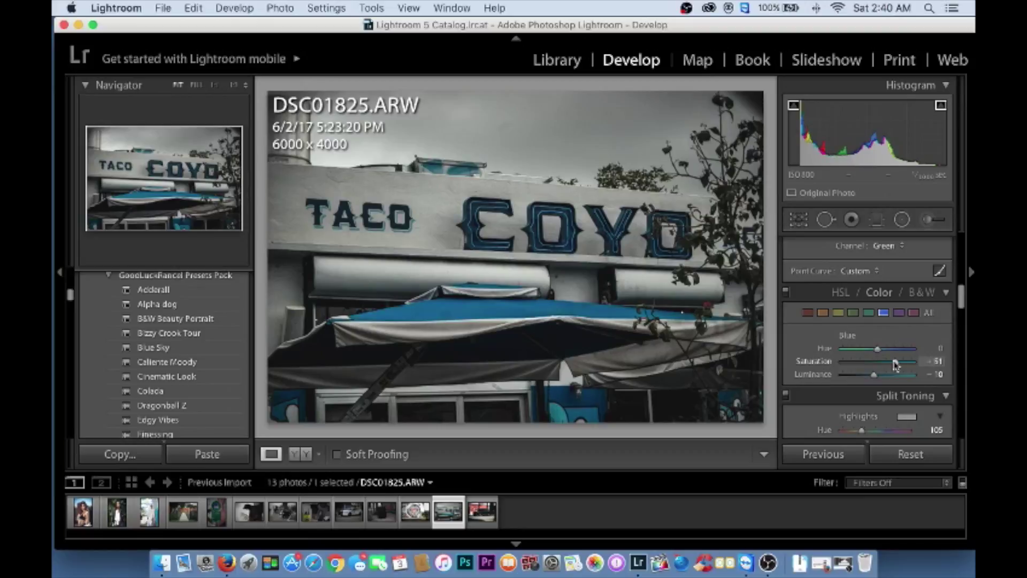
pyautogui.scroll(5, 888, 343)
pyautogui.scroll(5, 880, 321)
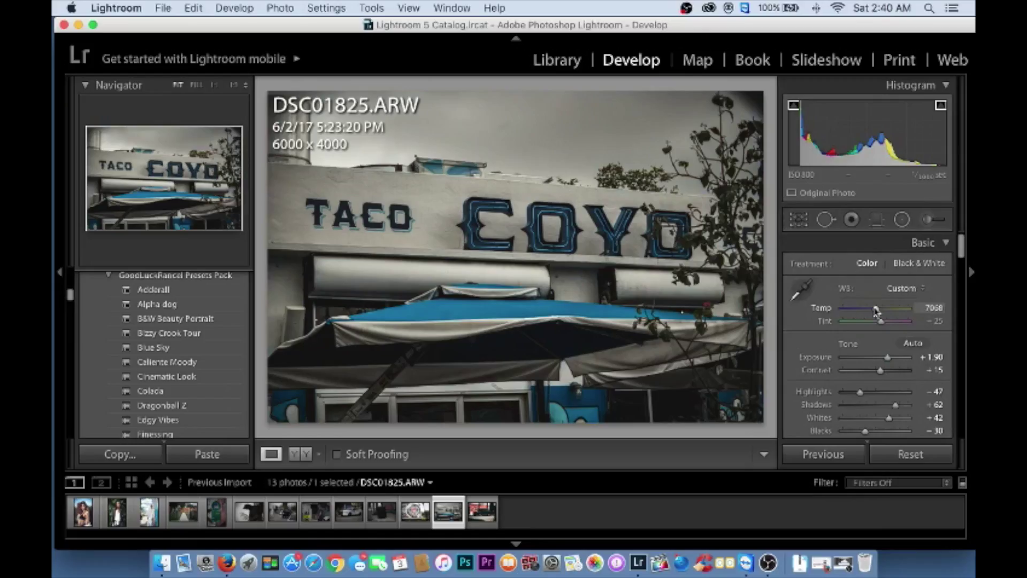
pyautogui.press('f')
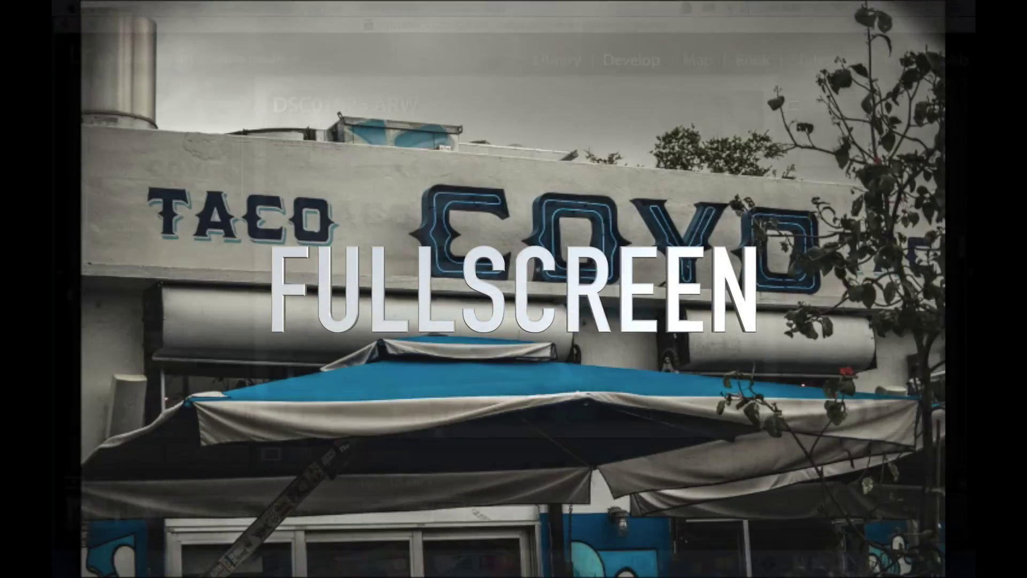
pyautogui.press('f')
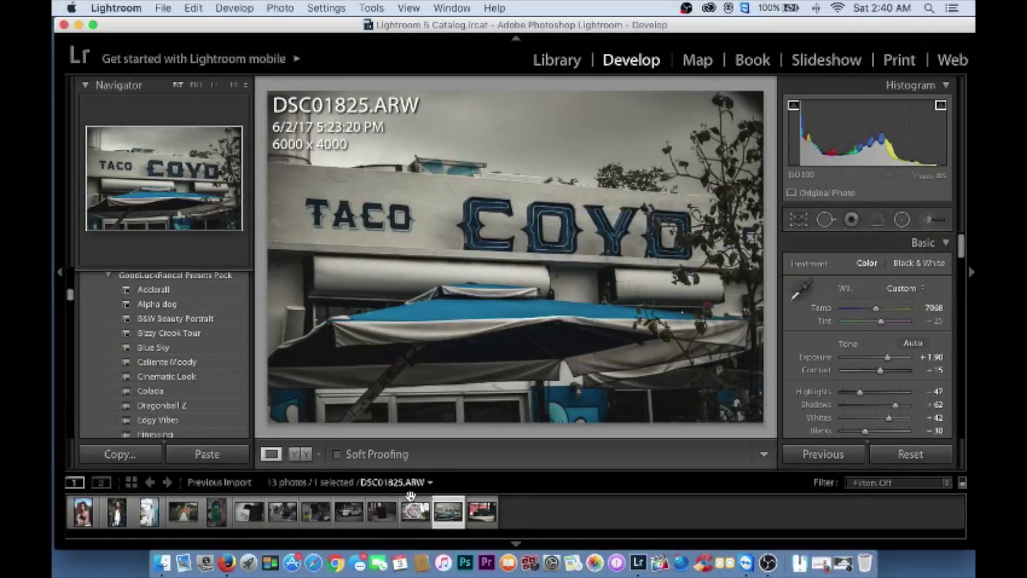
# - Open the heart mural photo DSC01818, briefly comparing it with the Taco Coyo photo
pyautogui.click(412, 511)
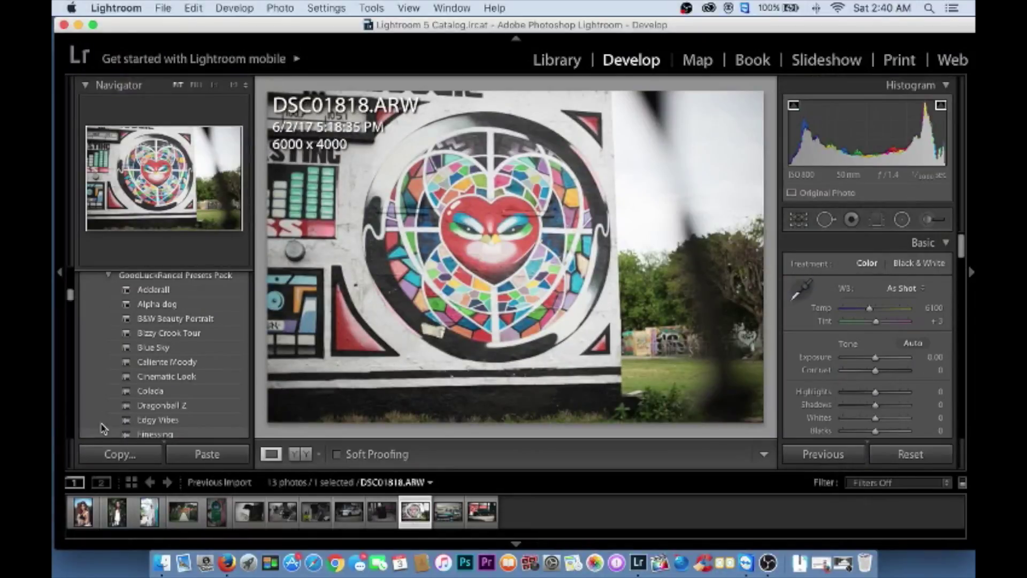
pyautogui.scroll(-1, 166, 400)
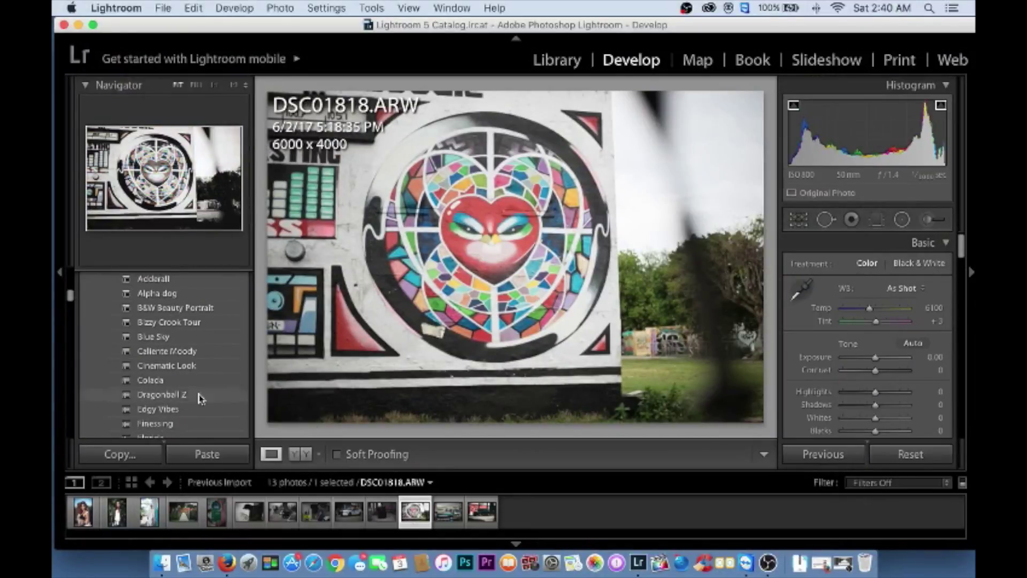
pyautogui.click(449, 512)
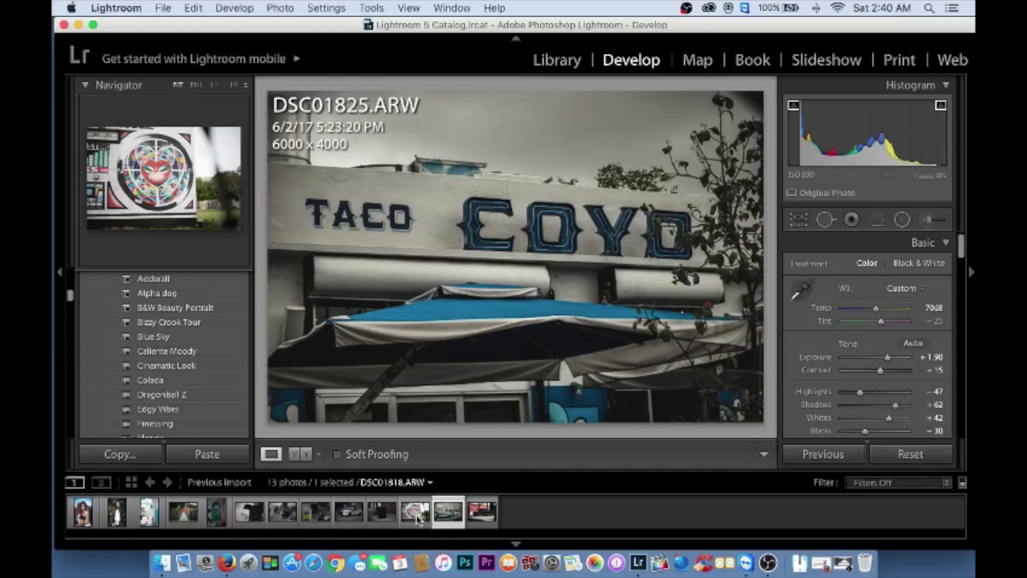
pyautogui.click(417, 518)
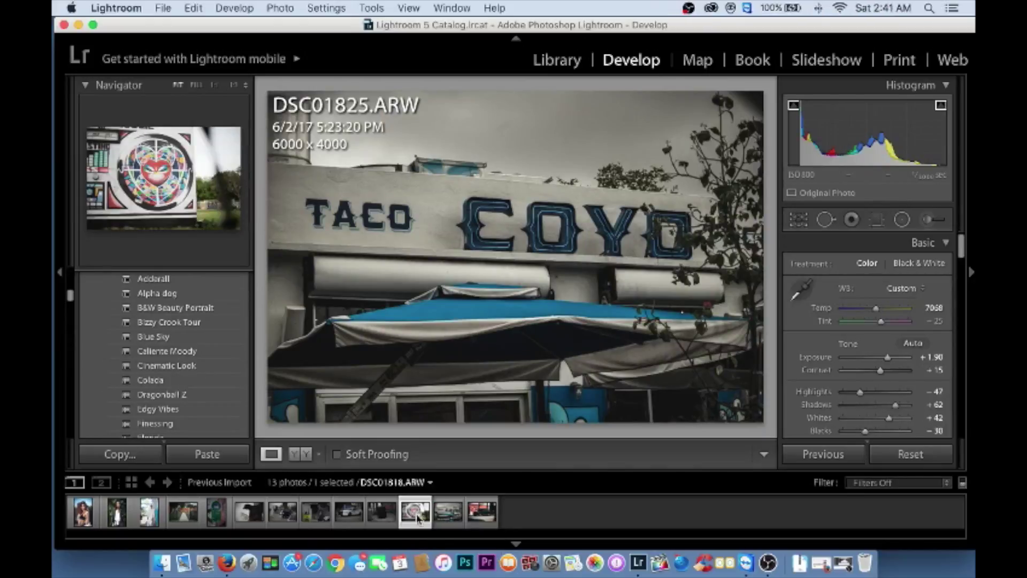
# - Apply the Wynwood preset to the heart mural photo
pyautogui.scroll(-3, 157, 395)
pyautogui.scroll(-2, 158, 394)
pyautogui.scroll(-1, 158, 395)
pyautogui.scroll(-2, 157, 394)
pyautogui.scroll(-2, 158, 395)
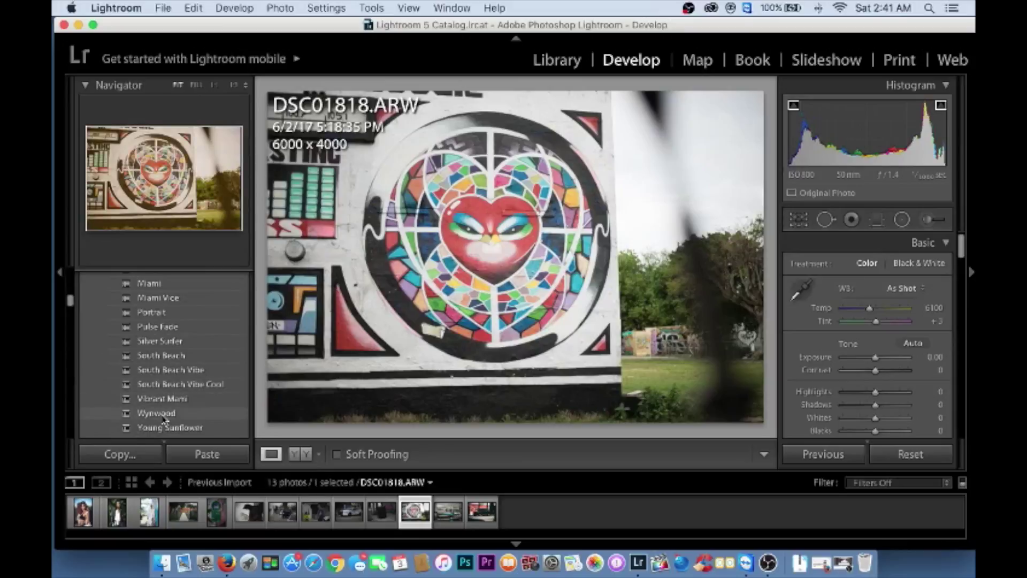
pyautogui.click(164, 418)
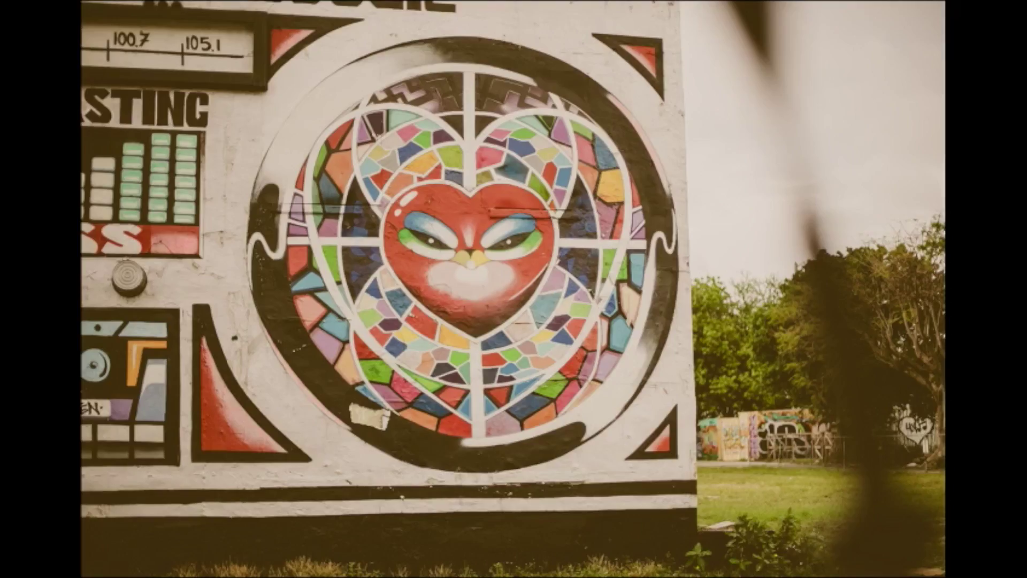
pyautogui.press('f')
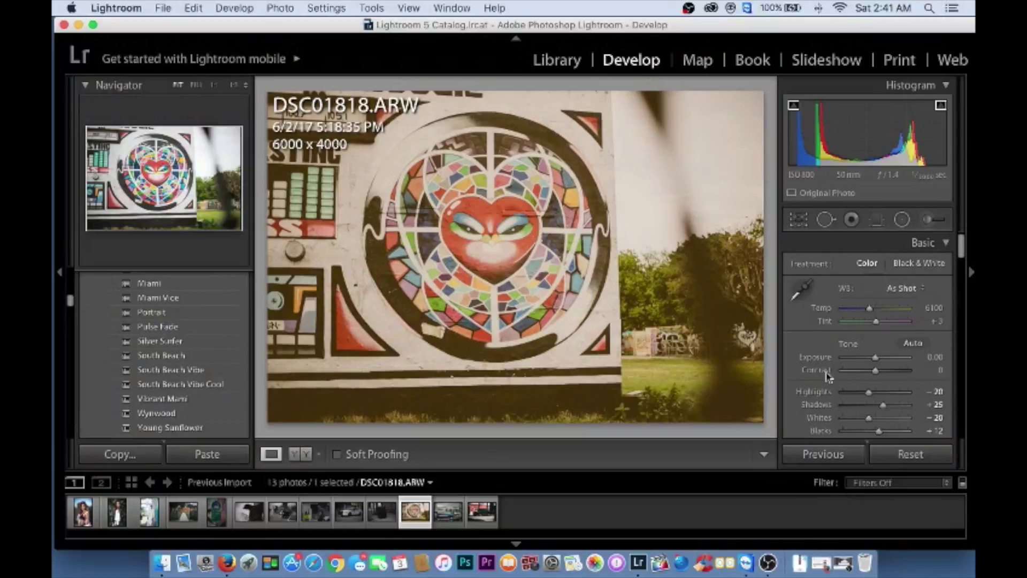
# - Cool the mural's Temp to about 4683, review full screen, then go to the previous photo
pyautogui.moveTo(870, 308); pyautogui.dragTo(866, 308)
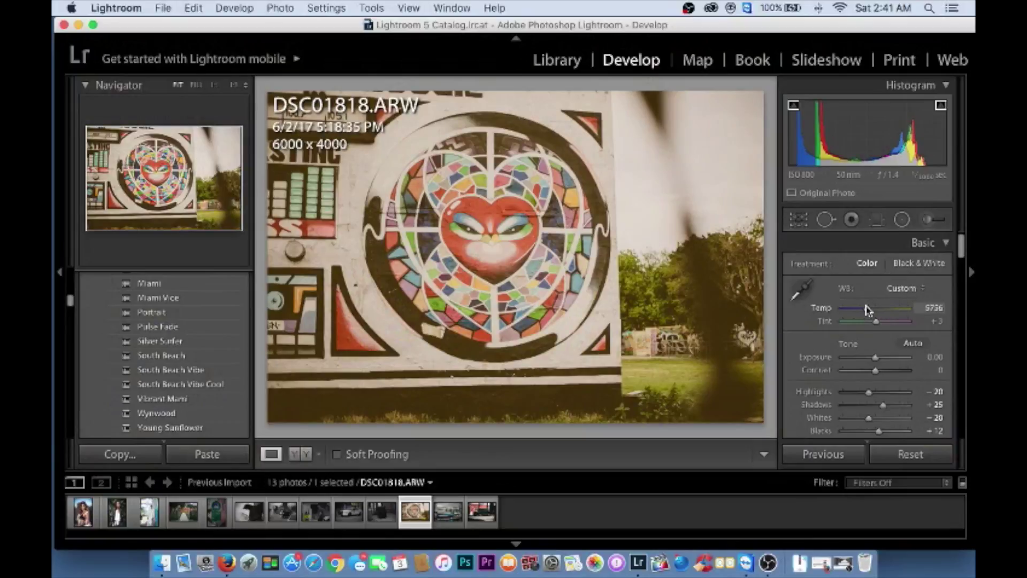
pyautogui.moveTo(867, 309); pyautogui.dragTo(859, 310)
pyautogui.press('f')
pyautogui.press('f')
pyautogui.press('f')
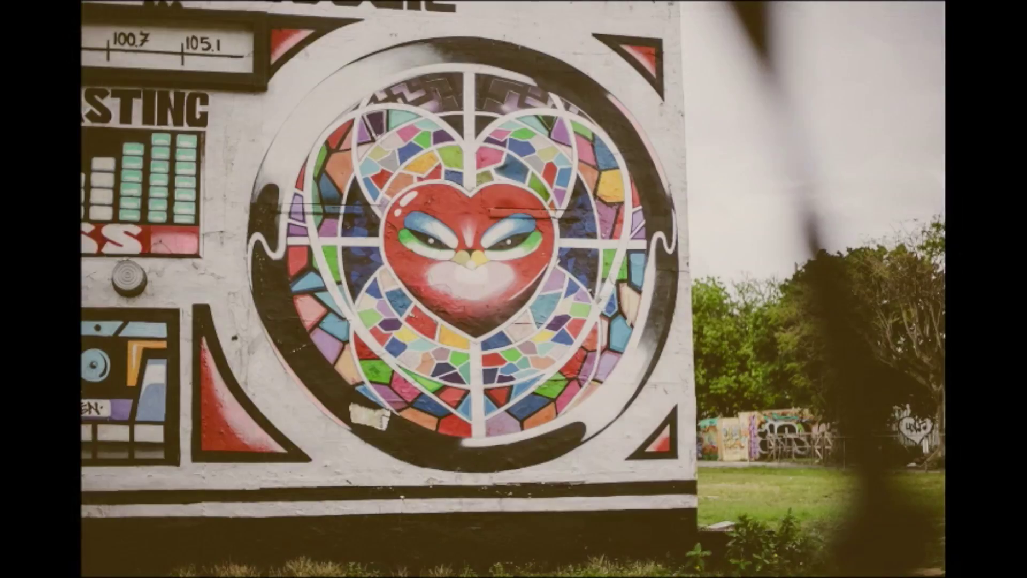
pyautogui.press('f')
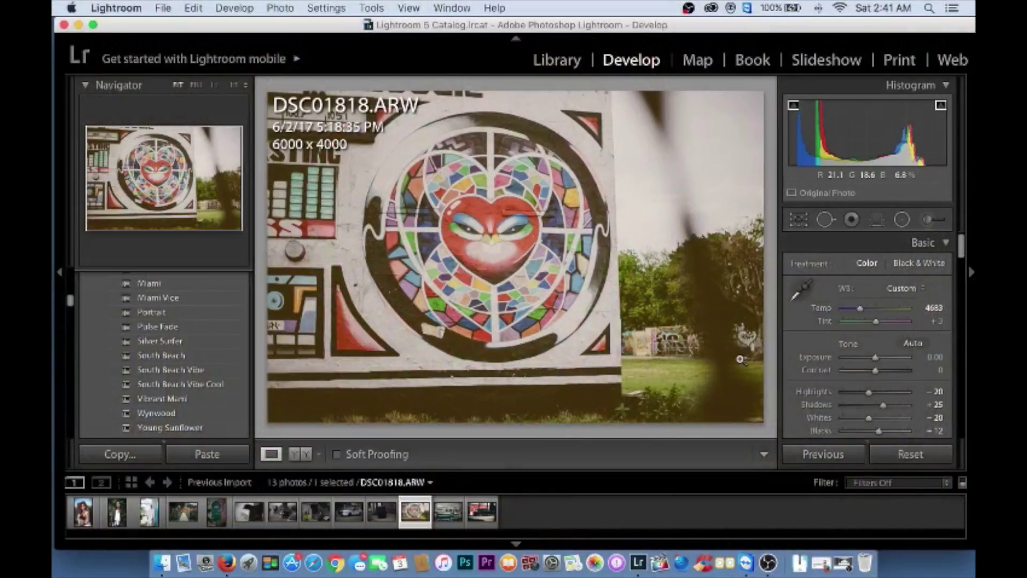
pyautogui.press('Left')
pyautogui.press('Left')
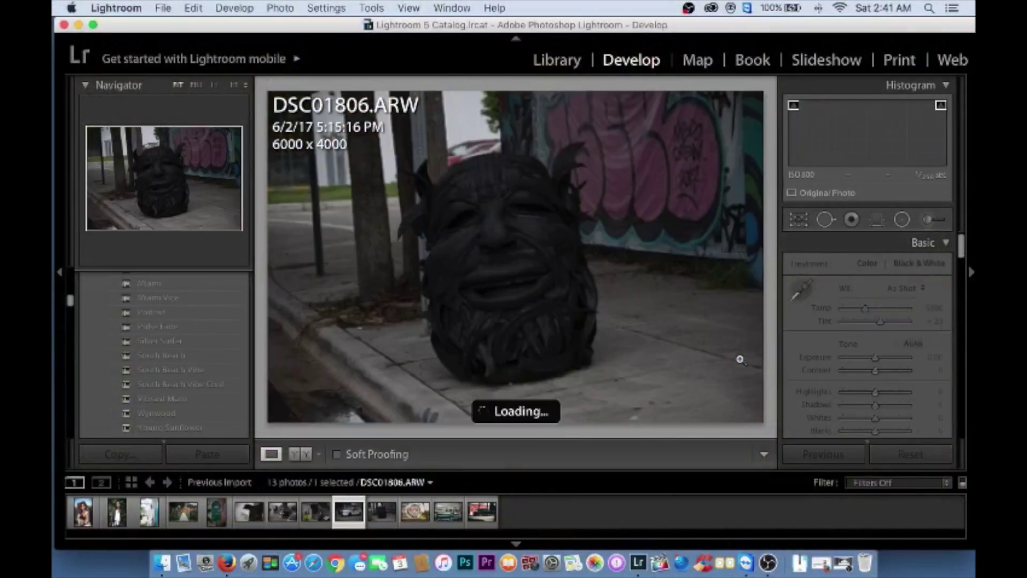
# - Apply the Bizzy Crook Tour preset to the police car photo and warm Temp to about 5960
pyautogui.scroll(5, 166, 324)
pyautogui.scroll(5, 166, 323)
pyautogui.scroll(5, 166, 324)
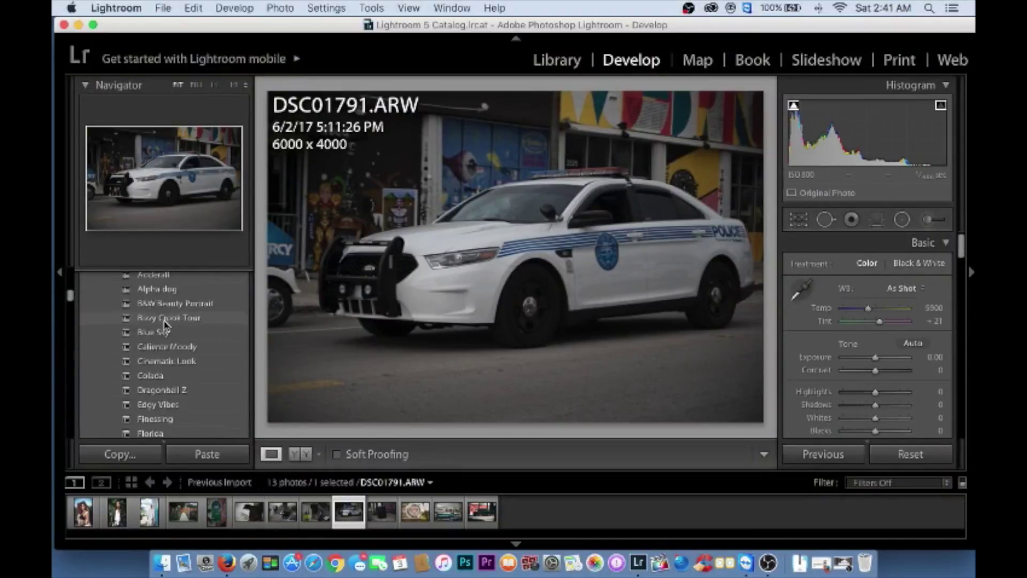
pyautogui.scroll(3, 166, 324)
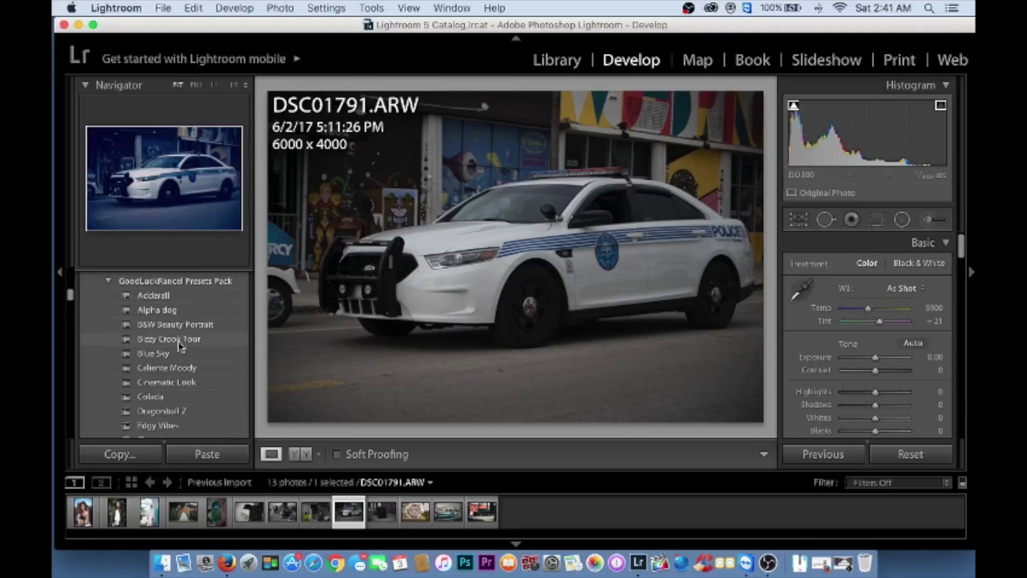
pyautogui.click(180, 342)
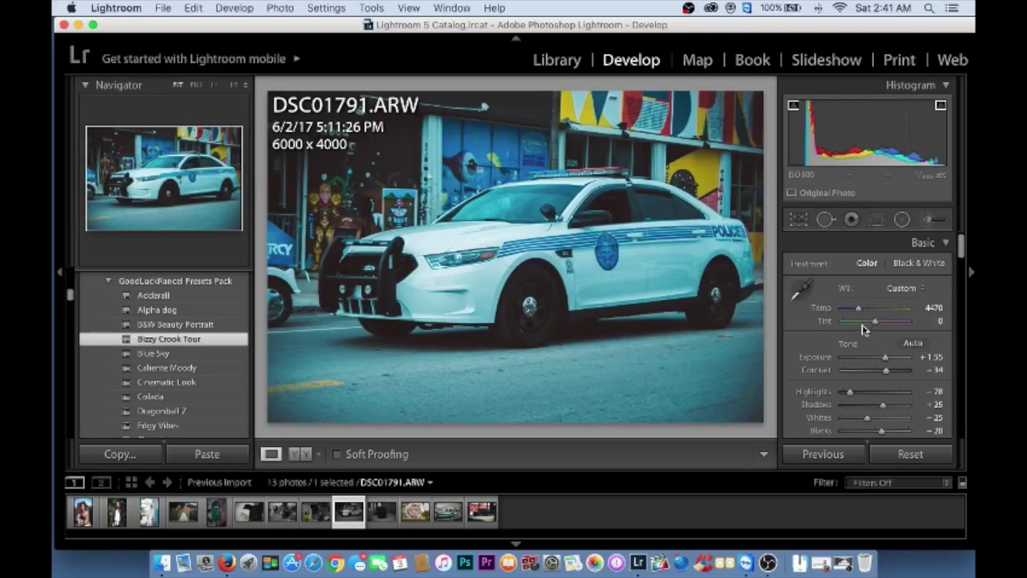
pyautogui.moveTo(862, 310); pyautogui.dragTo(866, 309)
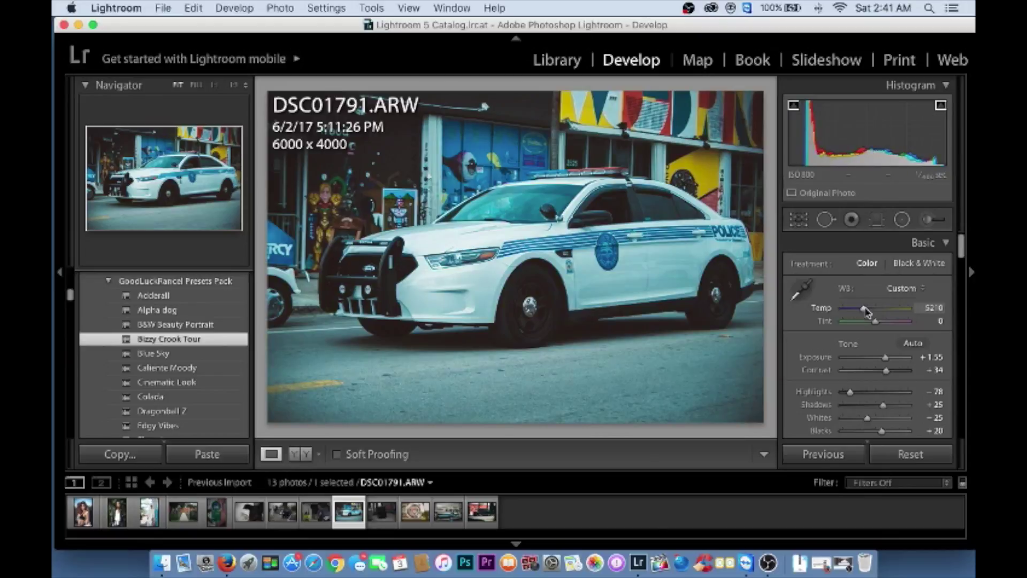
pyautogui.moveTo(866, 312); pyautogui.dragTo(868, 313)
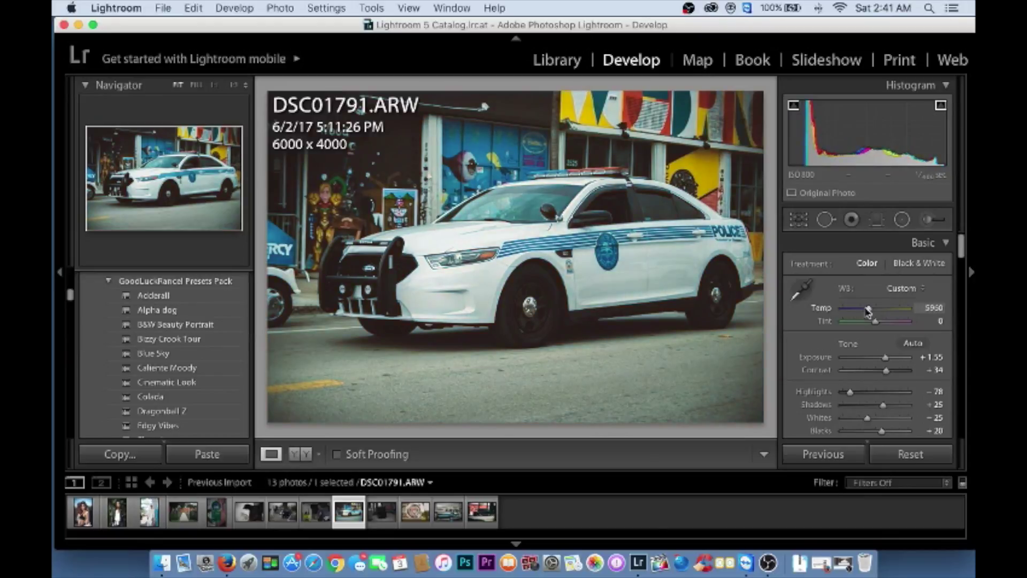
pyautogui.scroll(-5, 870, 313)
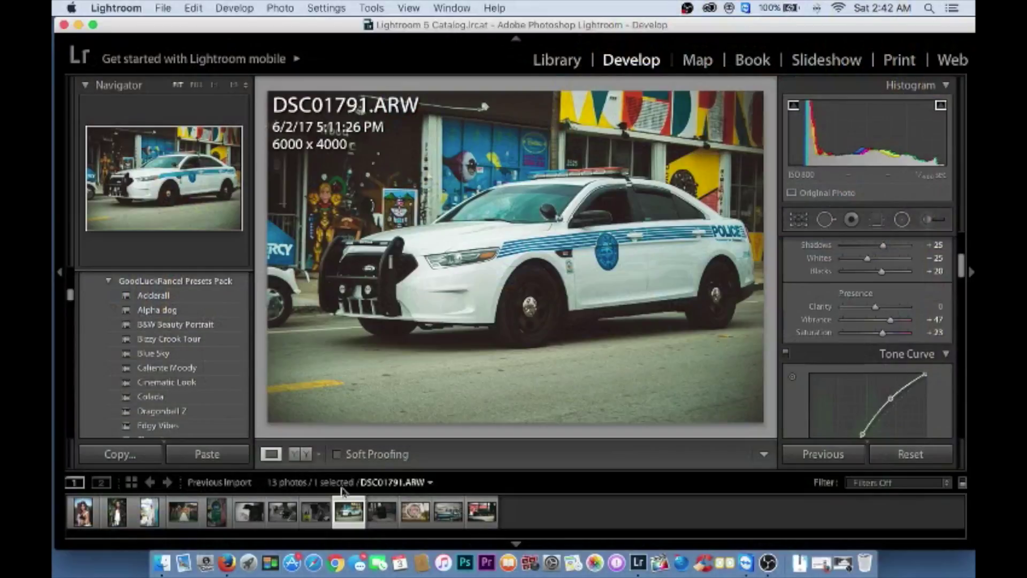
pyautogui.click(307, 454)
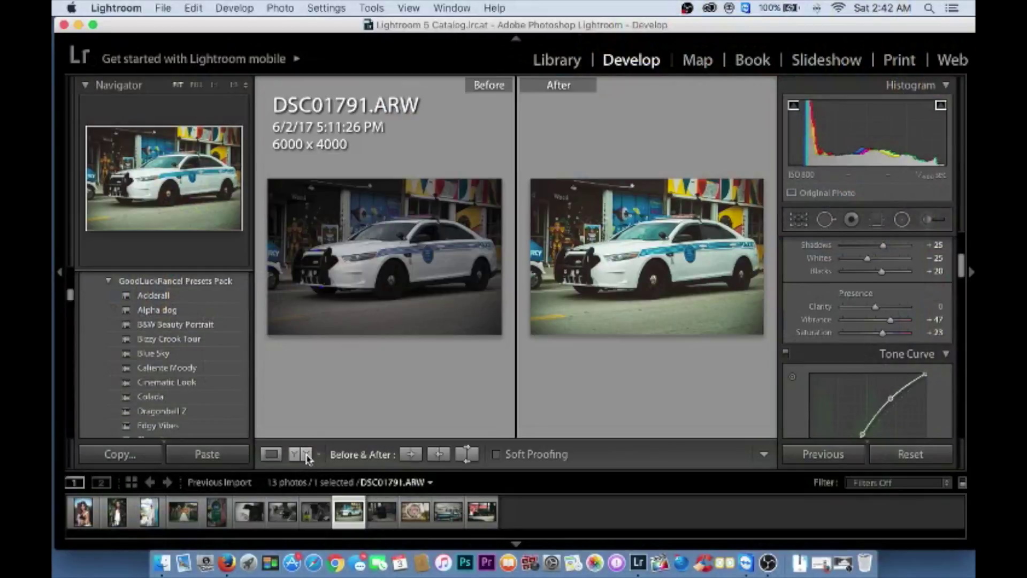
# - Enable lens profile corrections with Nikon as the lens make
pyautogui.scroll(-5, 835, 417)
pyautogui.scroll(-5, 835, 417)
pyautogui.scroll(-5, 835, 417)
pyautogui.scroll(-5, 834, 441)
pyautogui.scroll(4, 833, 440)
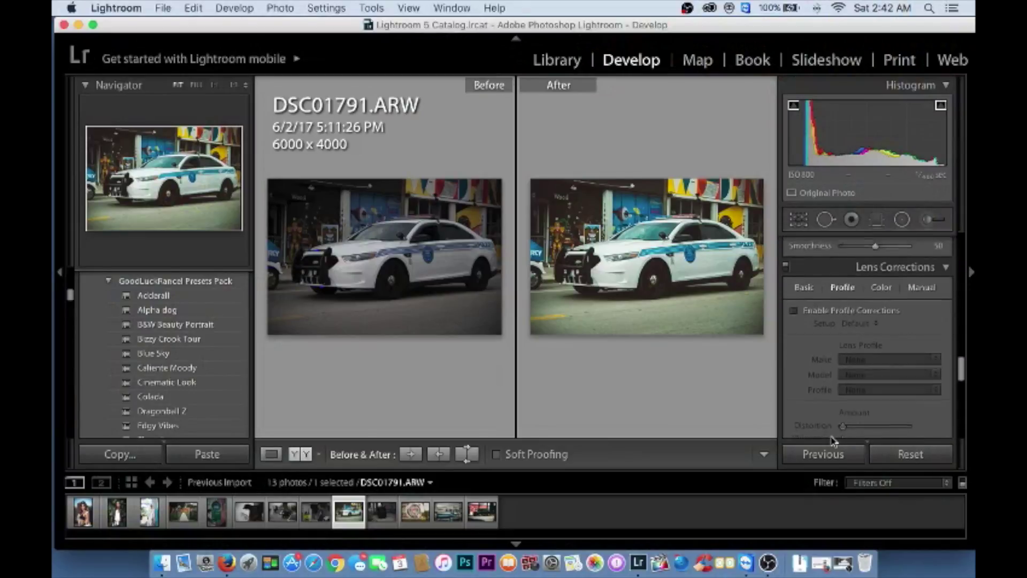
pyautogui.click(794, 318)
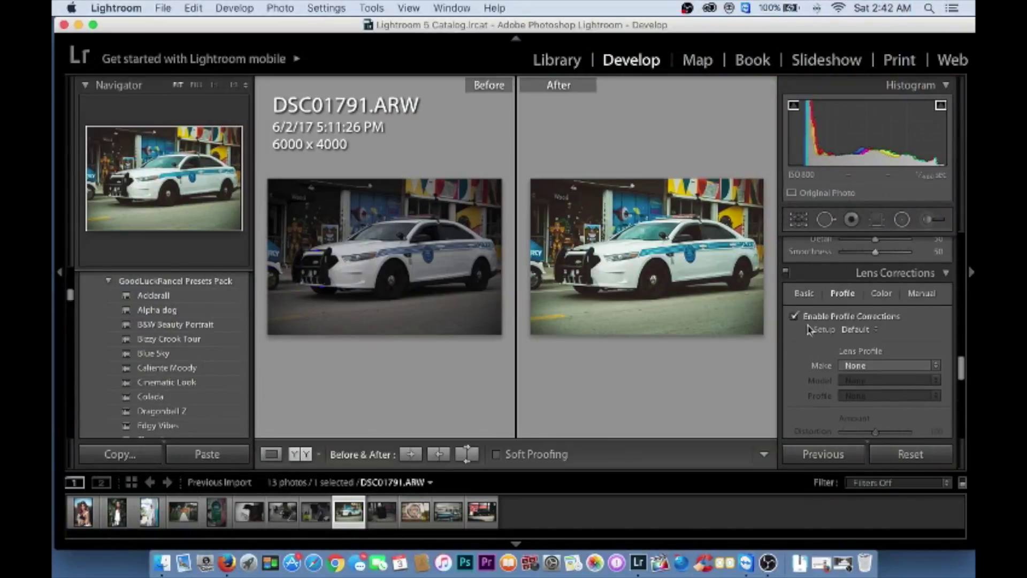
pyautogui.click(868, 364)
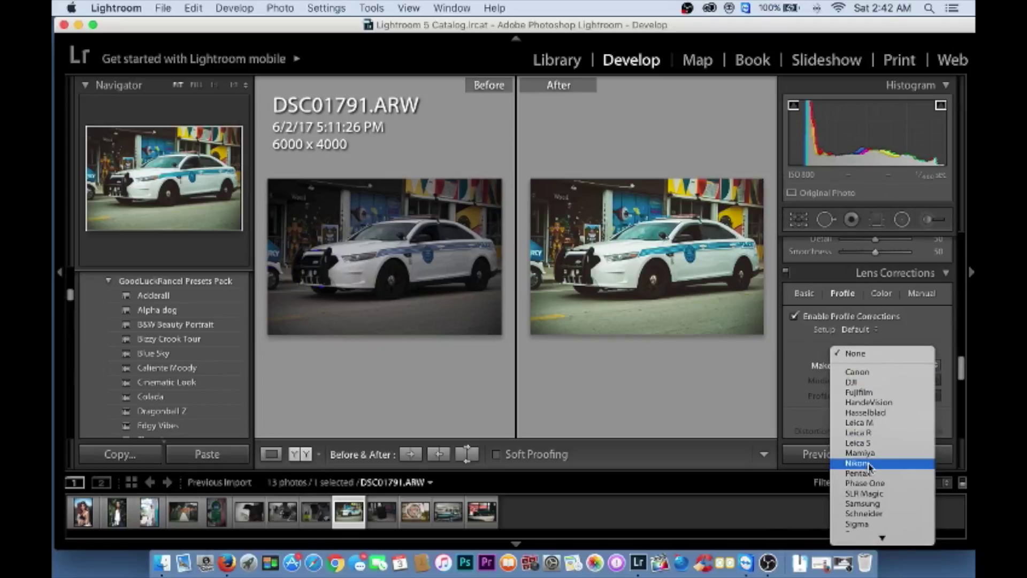
pyautogui.click(870, 468)
# - Set the lens model to AF-S NIKKOR 70-200mm f/4G ED VR, then return to single view
pyautogui.click(882, 380)
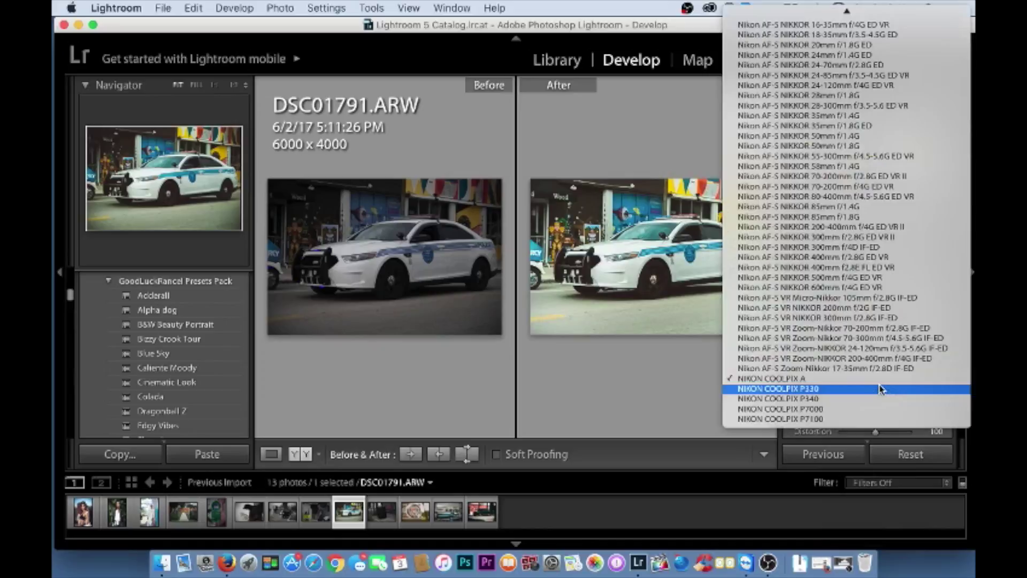
pyautogui.click(867, 329)
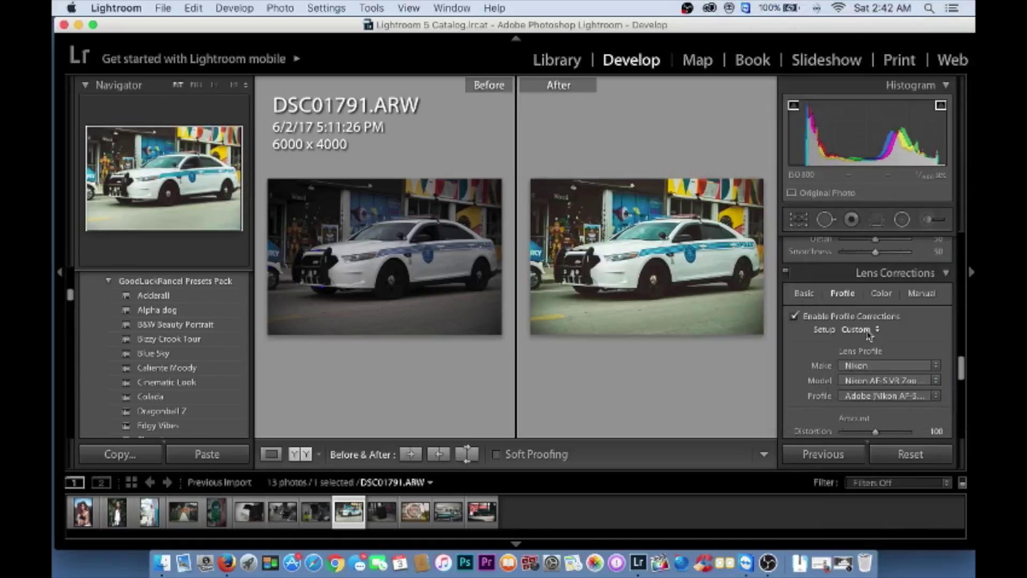
pyautogui.click(882, 380)
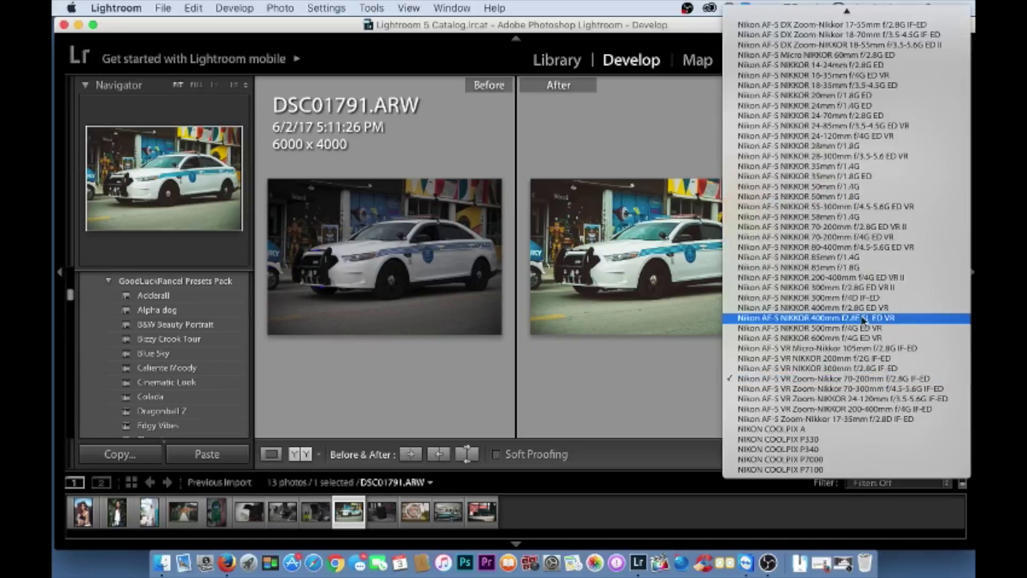
pyautogui.scroll(2, 854, 289)
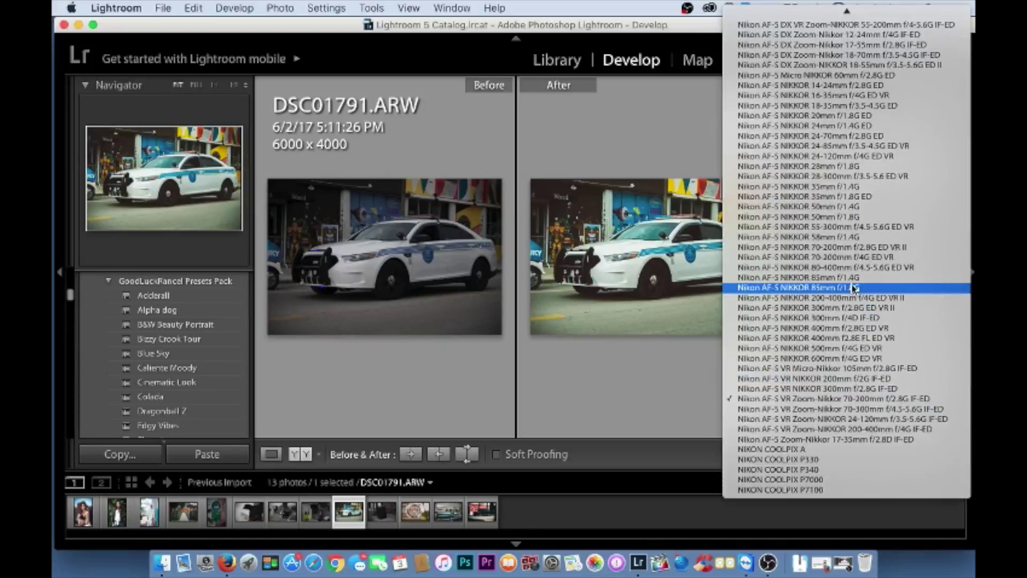
pyautogui.click(848, 257)
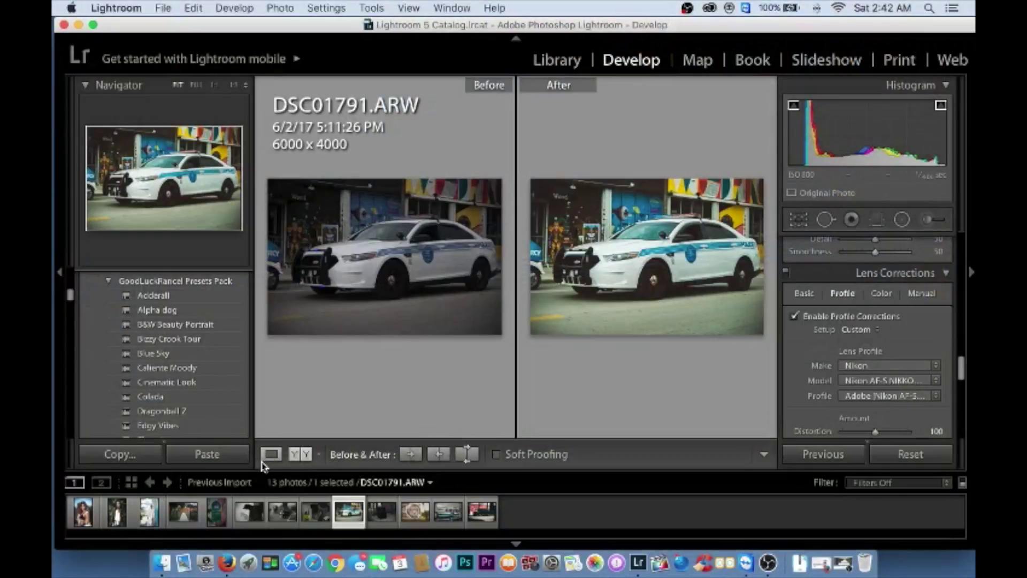
pyautogui.click(271, 454)
# - Go to the previous photo and apply the Adderall preset to the stop-sign portrait
pyautogui.press('Left')
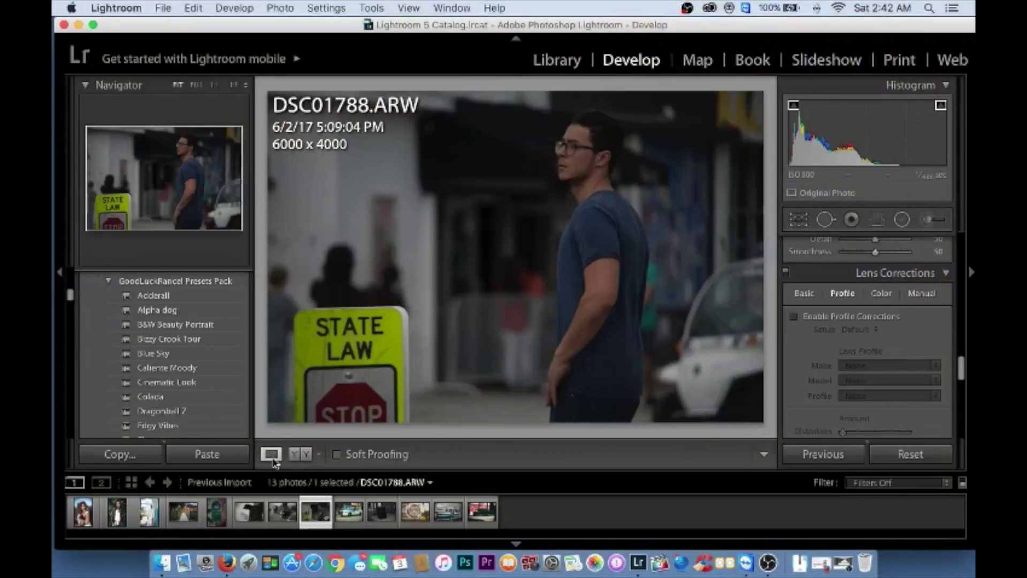
pyautogui.scroll(-2, 166, 381)
pyautogui.scroll(-3, 165, 381)
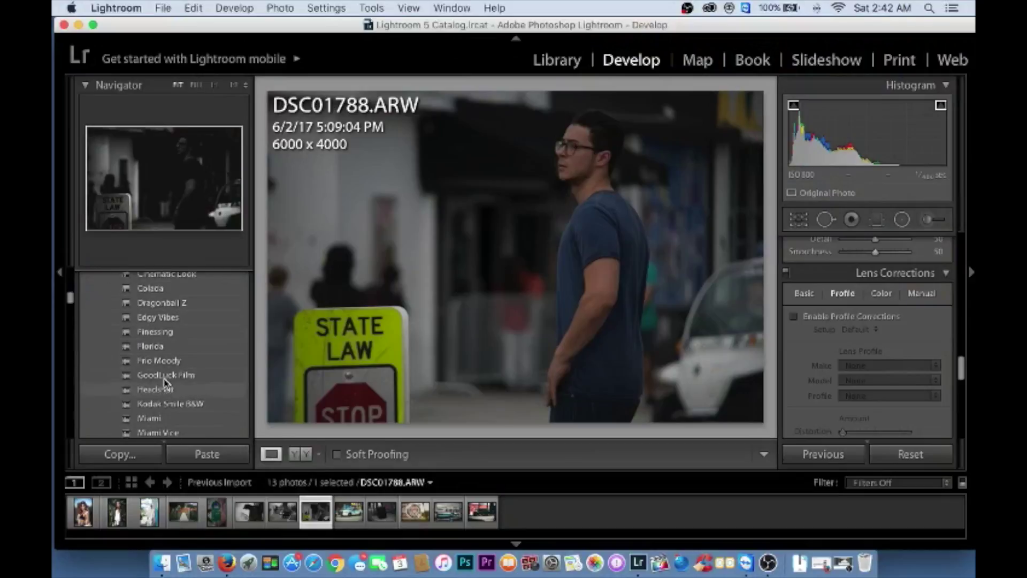
pyautogui.scroll(6, 166, 381)
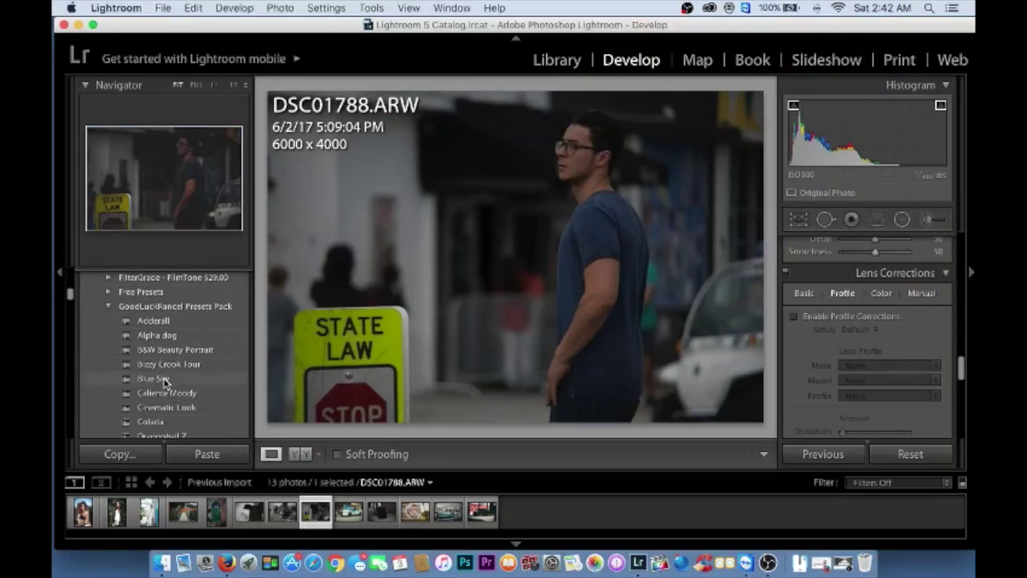
pyautogui.click(168, 325)
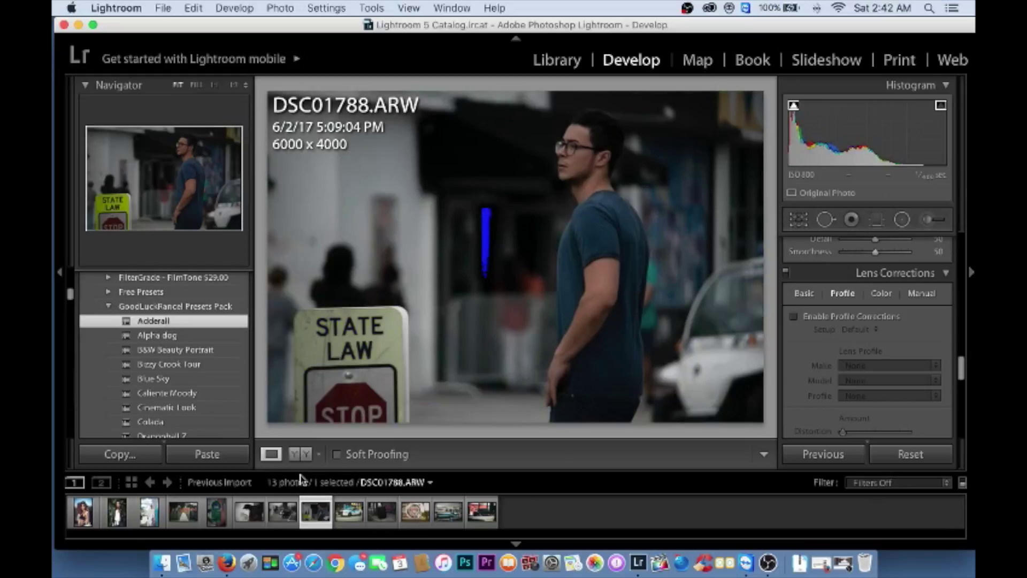
# - Brighten the Exposure and compare the result with the original side by side
pyautogui.scroll(5, 942, 389)
pyautogui.scroll(3, 941, 389)
pyautogui.scroll(2, 931, 374)
pyautogui.moveTo(876, 357); pyautogui.dragTo(884, 360)
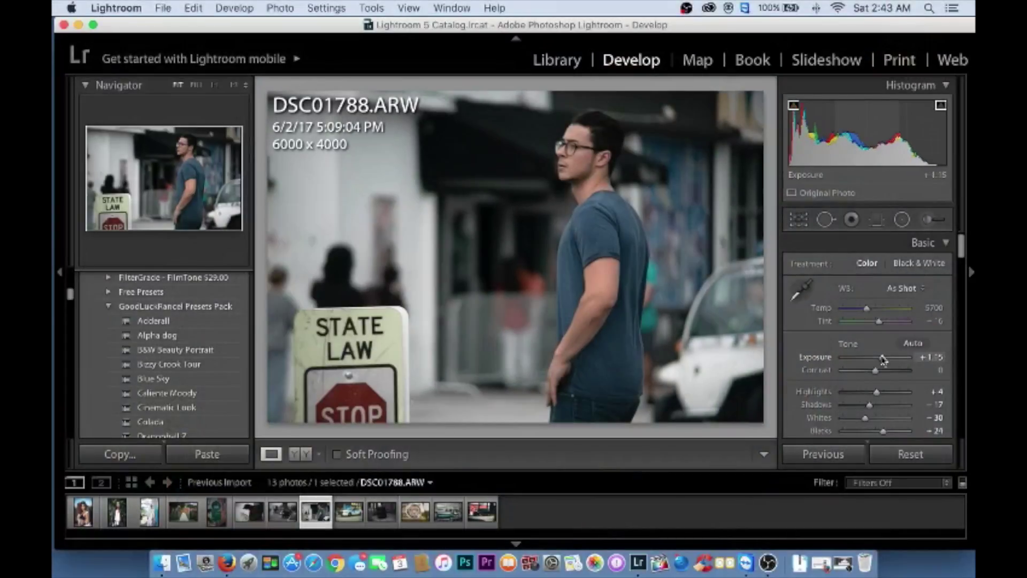
pyautogui.scroll(-5, 884, 361)
pyautogui.scroll(-3, 883, 348)
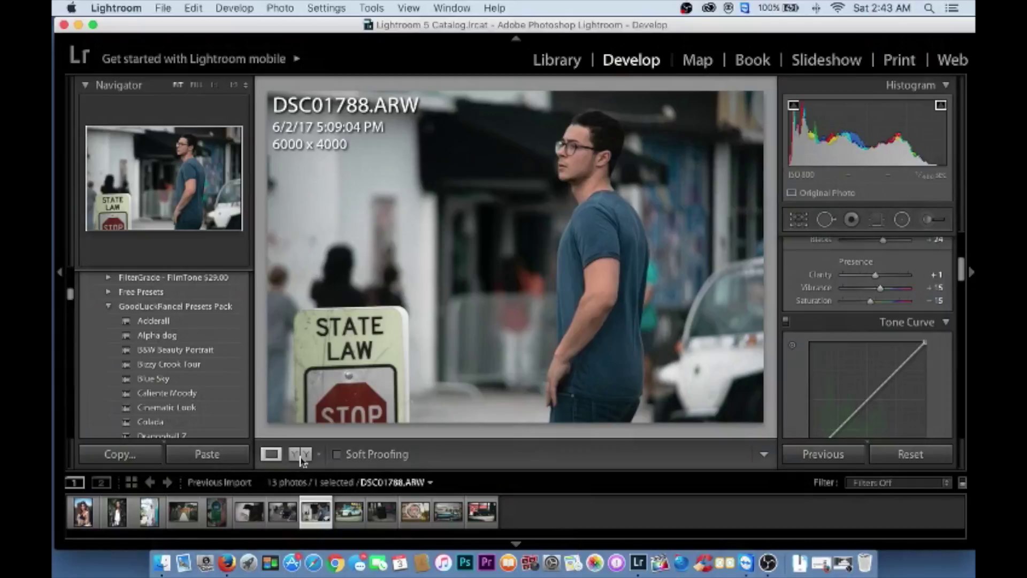
pyautogui.click(303, 455)
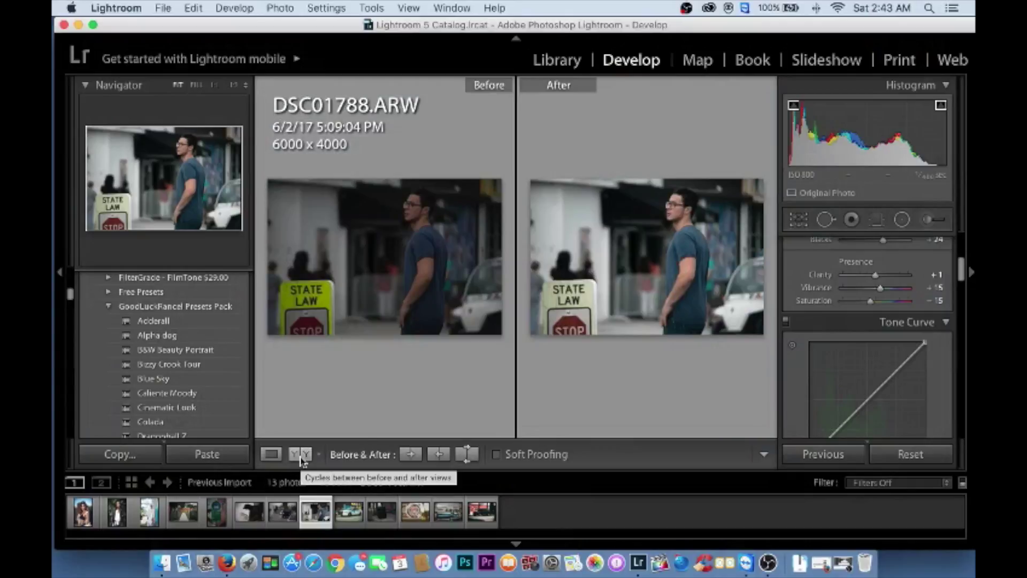
pyautogui.click(271, 454)
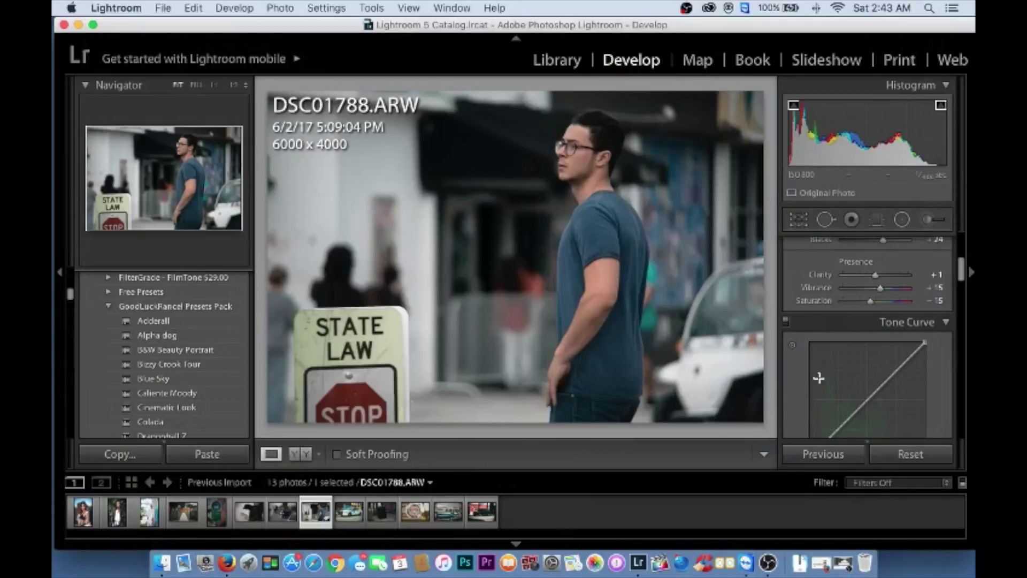
pyautogui.scroll(3, 819, 377)
pyautogui.scroll(-2, 818, 381)
pyautogui.scroll(-3, 871, 314)
pyautogui.scroll(-5, 874, 319)
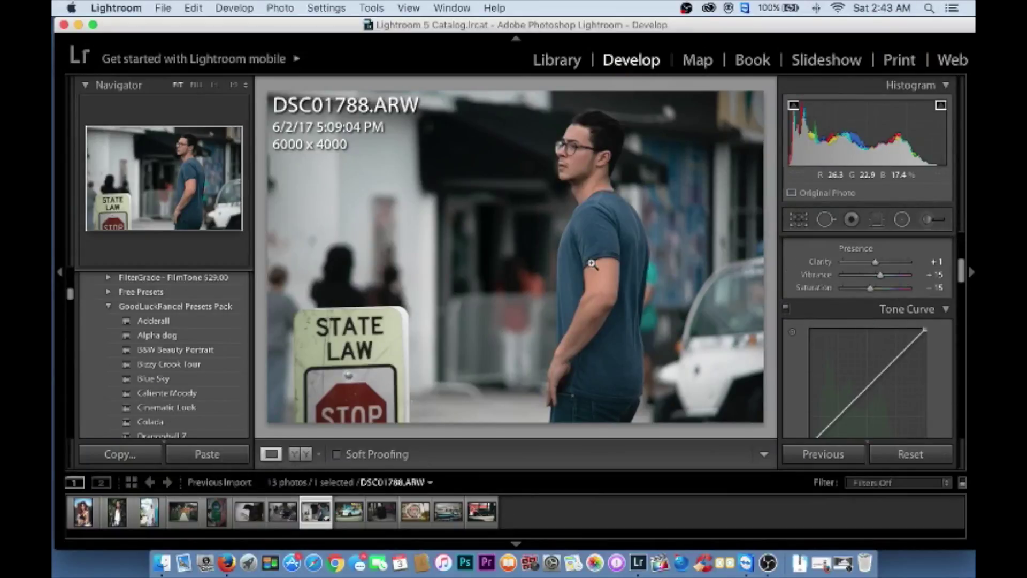
pyautogui.press('Left')
pyautogui.press('Left')
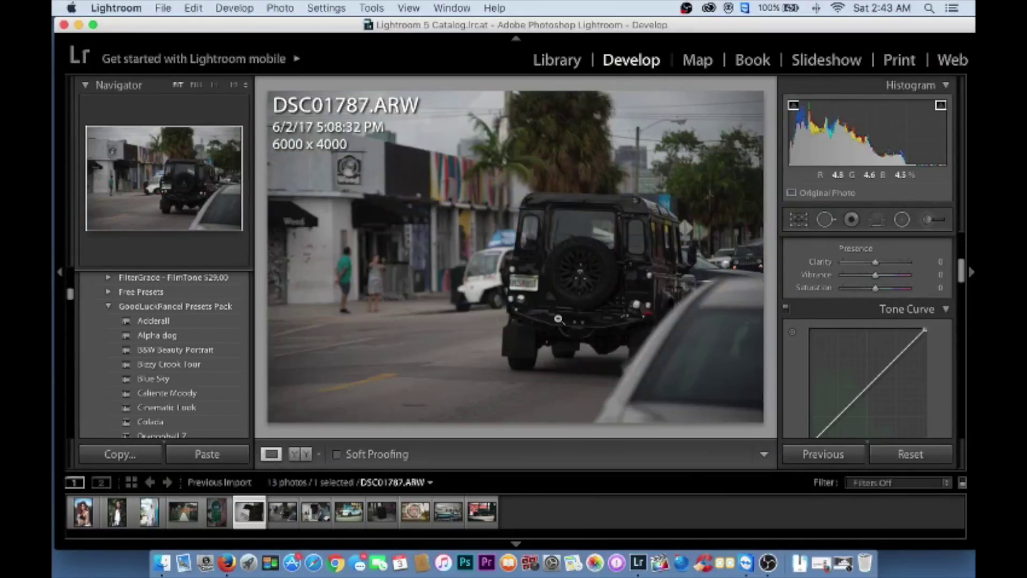
pyautogui.press('Left')
pyautogui.press('Left')
pyautogui.press('Left')
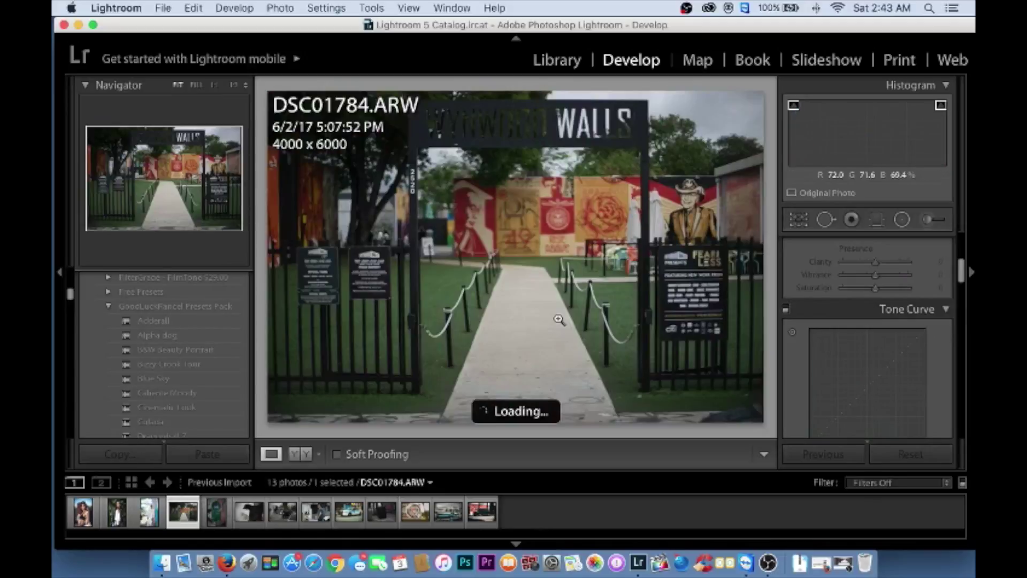
pyautogui.press('Left')
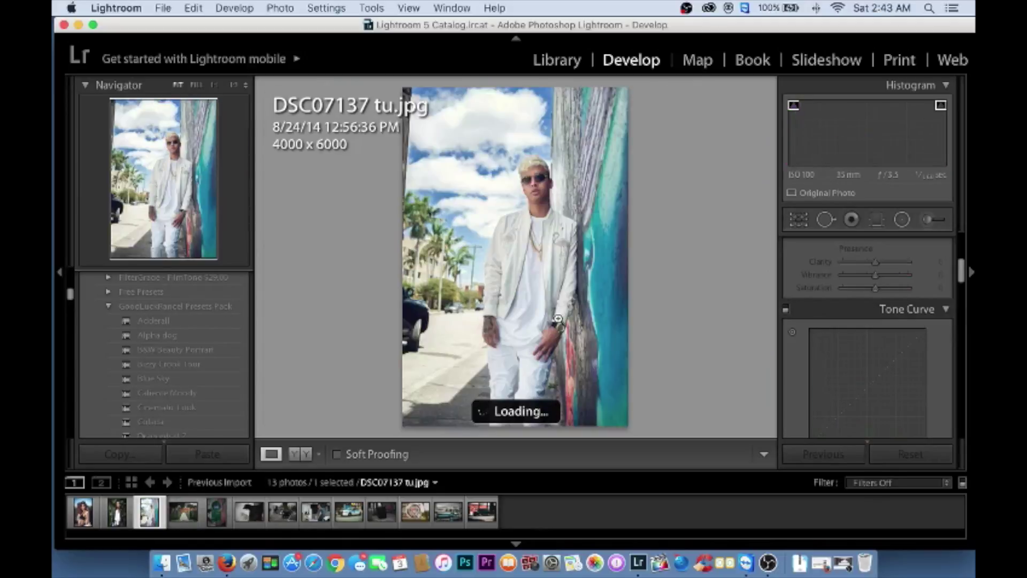
pyautogui.click(176, 350)
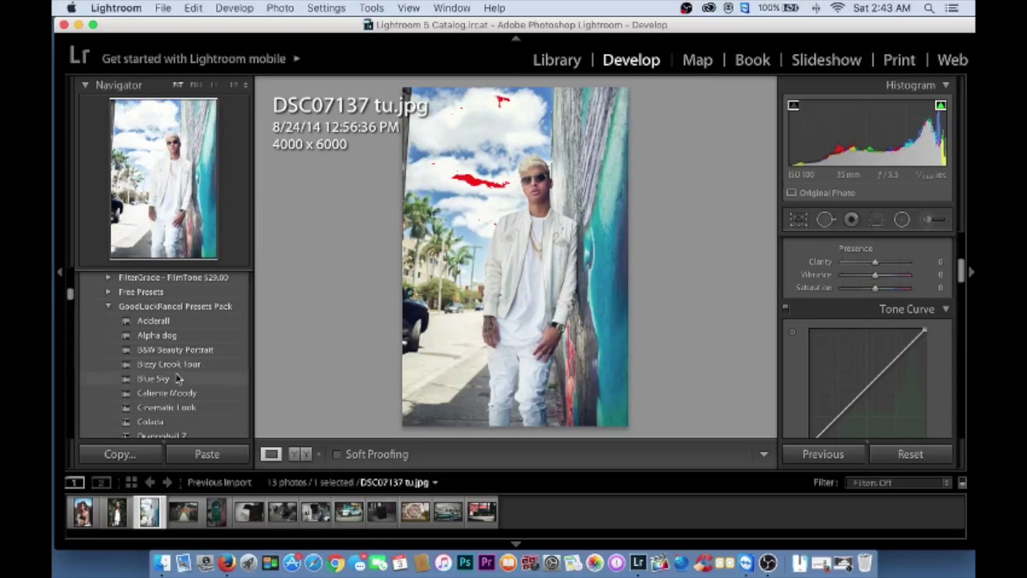
pyautogui.scroll(-3, 175, 382)
pyautogui.scroll(-5, 175, 382)
pyautogui.scroll(-5, 175, 382)
pyautogui.scroll(3, 175, 382)
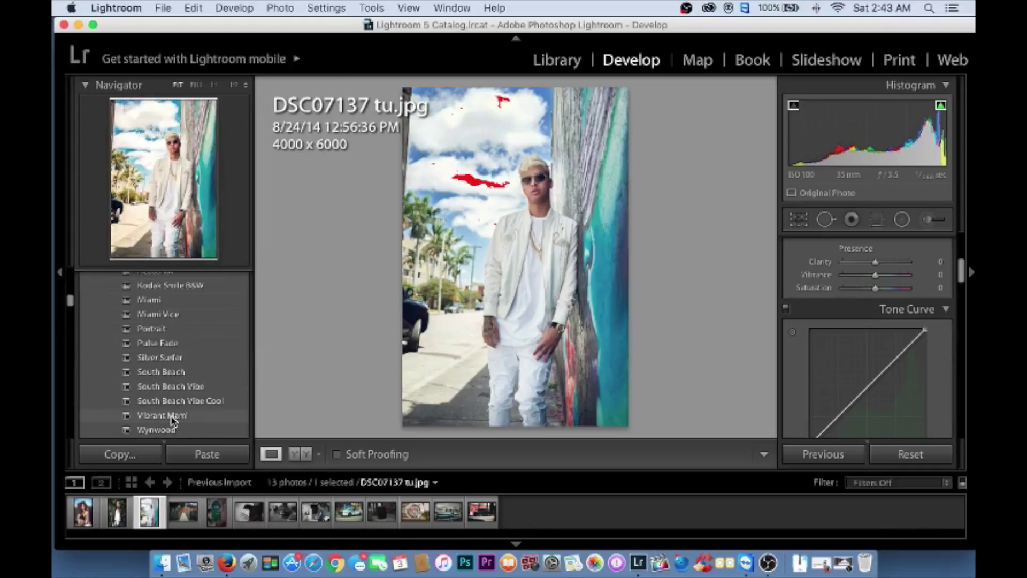
pyautogui.click(172, 417)
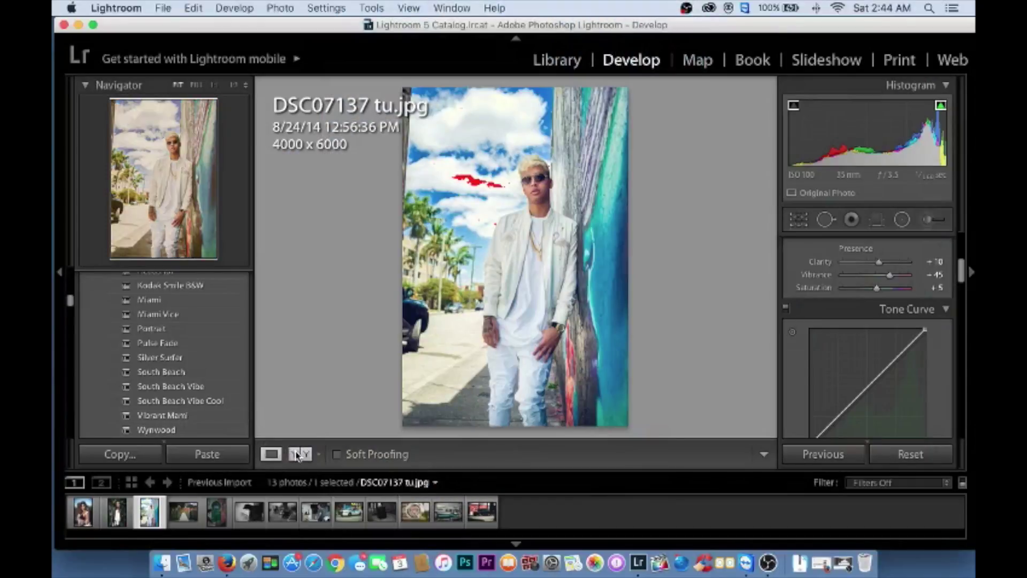
# - Compare the Vibrant Miami edit with the original at 1:1, panning over face and jacket
pyautogui.click(300, 454)
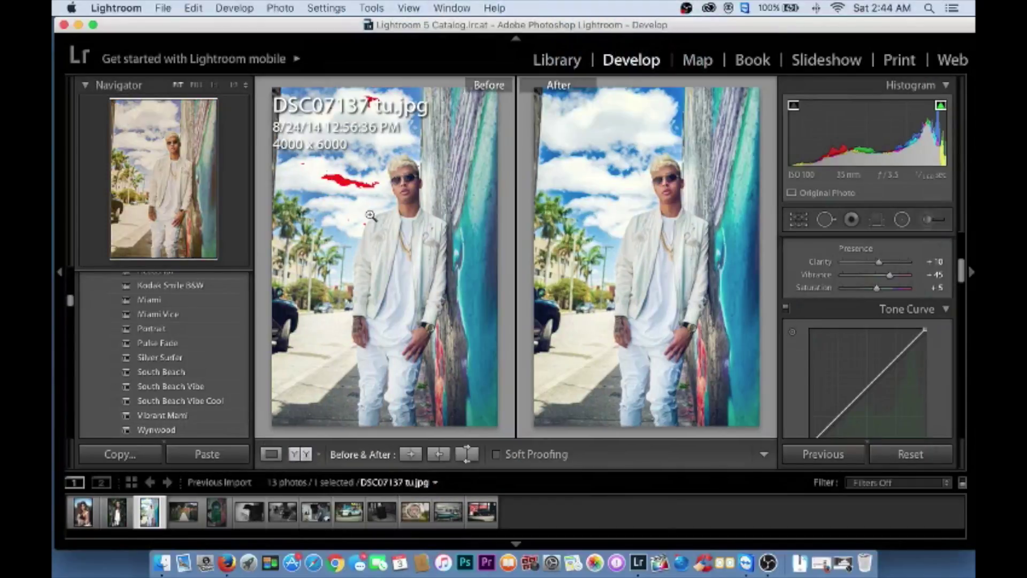
pyautogui.click(367, 150)
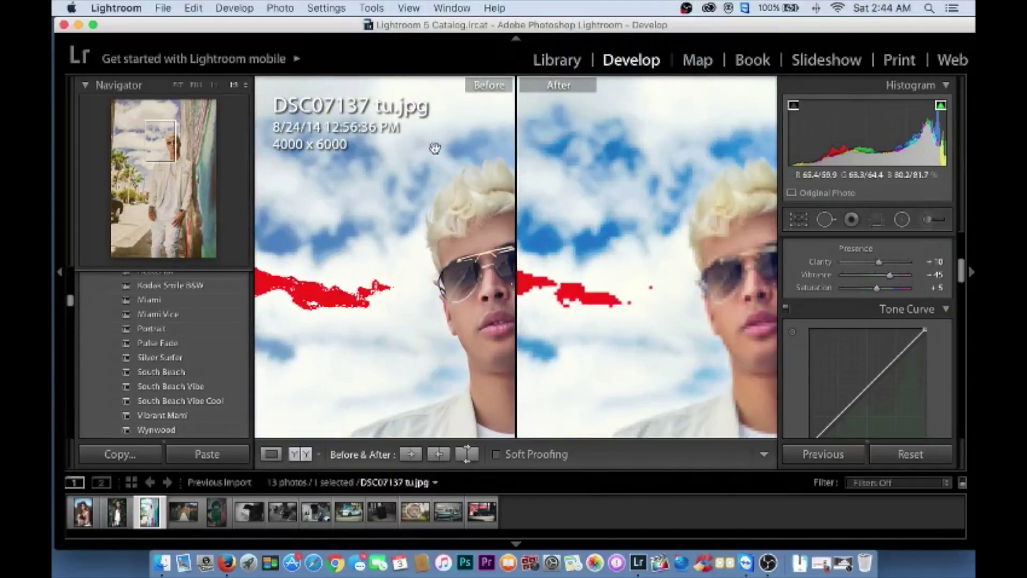
pyautogui.moveTo(390, 305)
pyautogui.mouseDown()
pyautogui.moveTo(296, 313)
pyautogui.moveTo(301, 235)
pyautogui.mouseUp()
pyautogui.moveTo(340, 289)
pyautogui.mouseDown()
pyautogui.moveTo(375, 272)
pyautogui.moveTo(374, 316)
pyautogui.mouseUp()
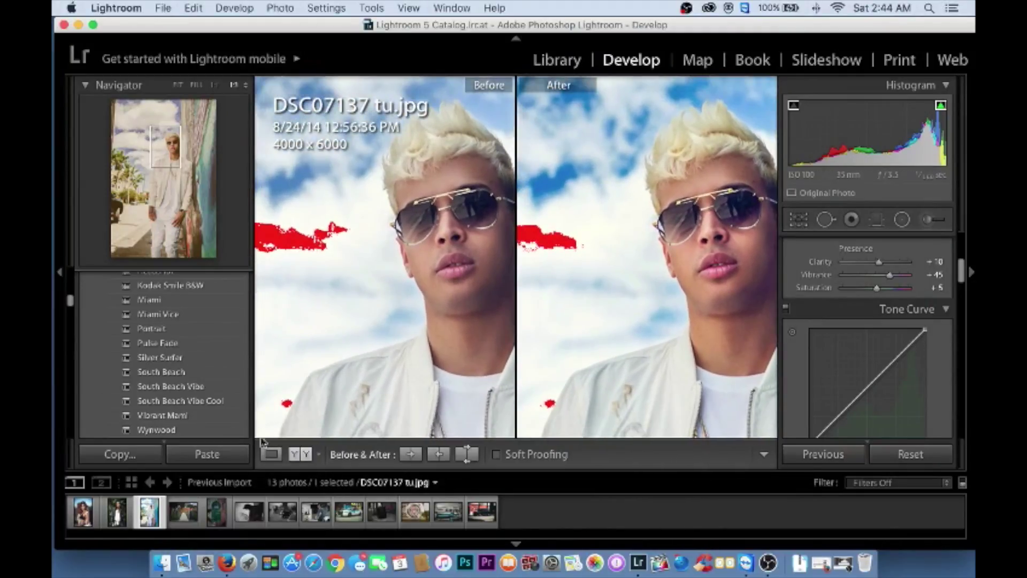
pyautogui.click(272, 454)
pyautogui.click(178, 86)
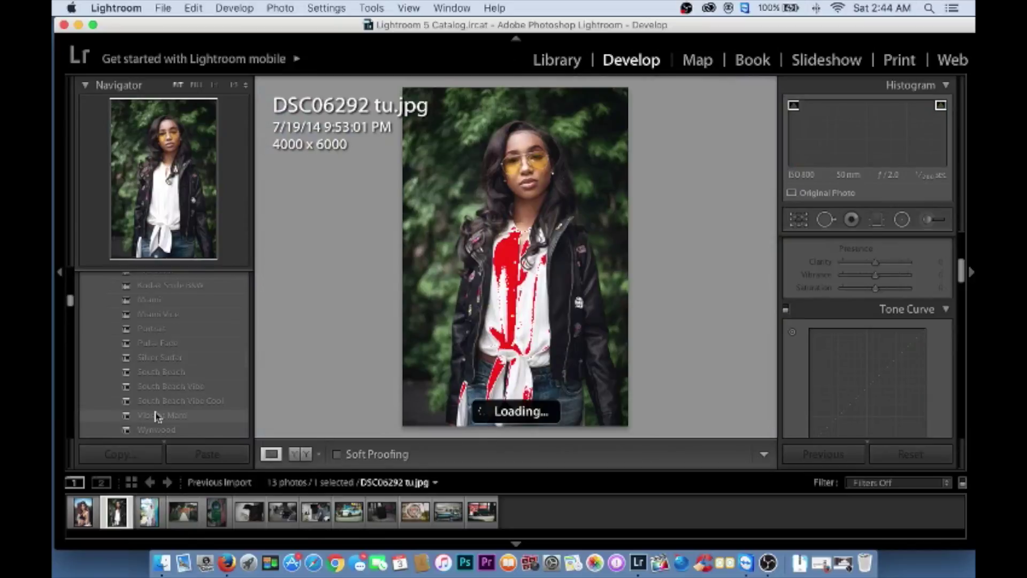
# - Apply Vibrant Miami to the leather-jacket portrait, compare Before/After, then move to DSC08953
pyautogui.scroll(-1, 156, 406)
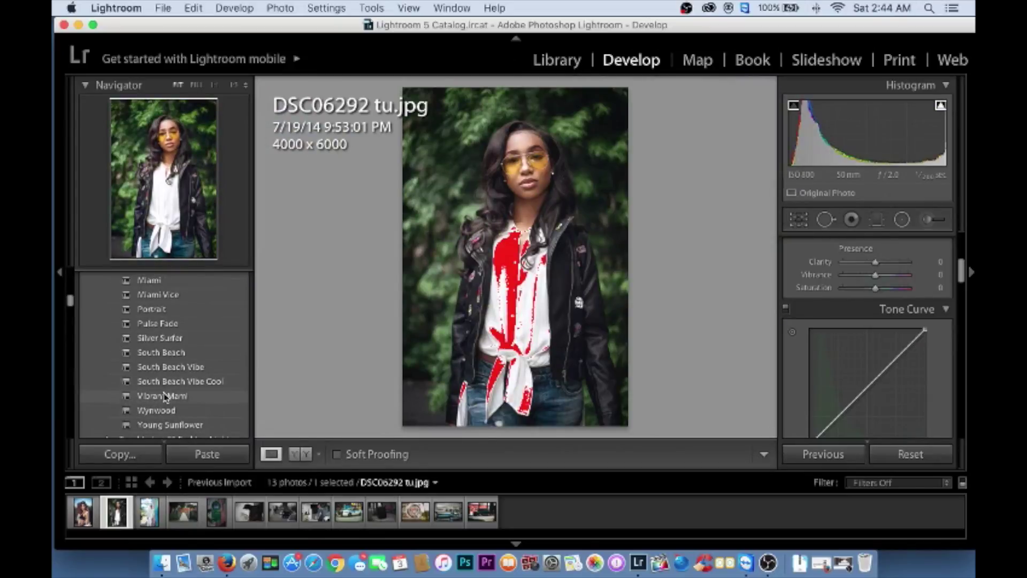
pyautogui.click(162, 396)
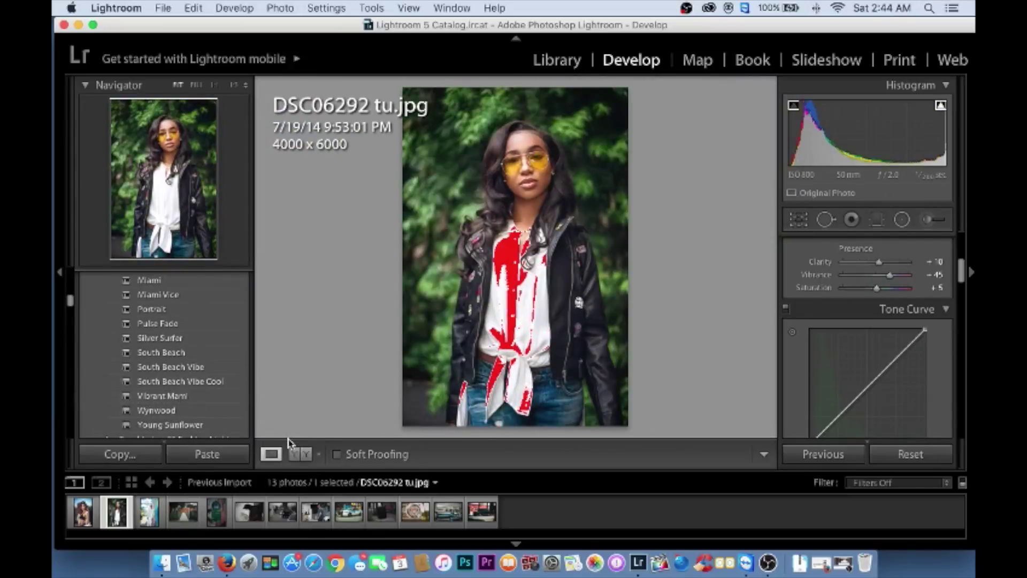
pyautogui.click(297, 454)
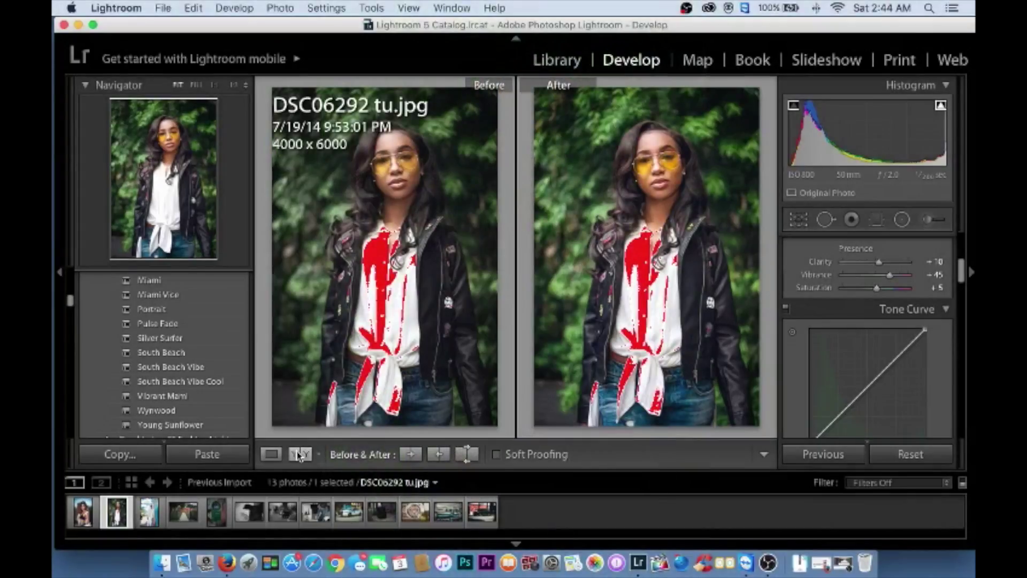
pyautogui.press('Left')
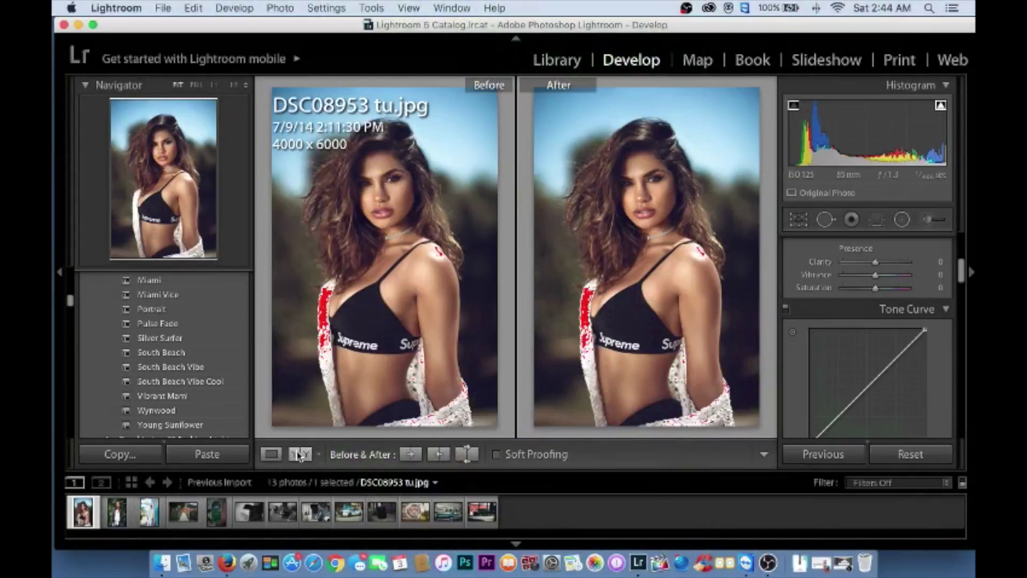
# - Apply the Vibrant Miami preset to DSC08953 and preview it full screen
pyautogui.click(154, 397)
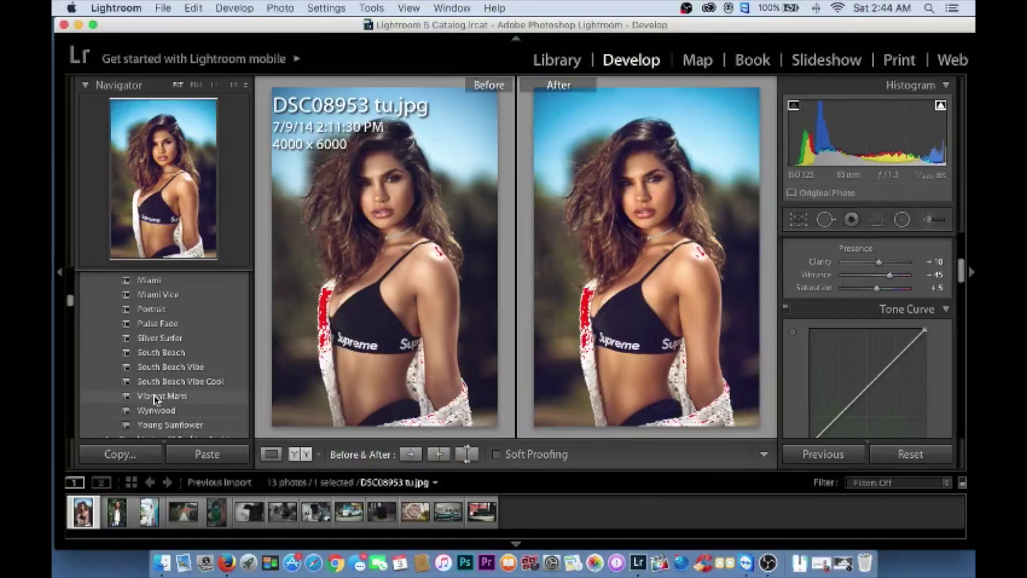
pyautogui.press('f')
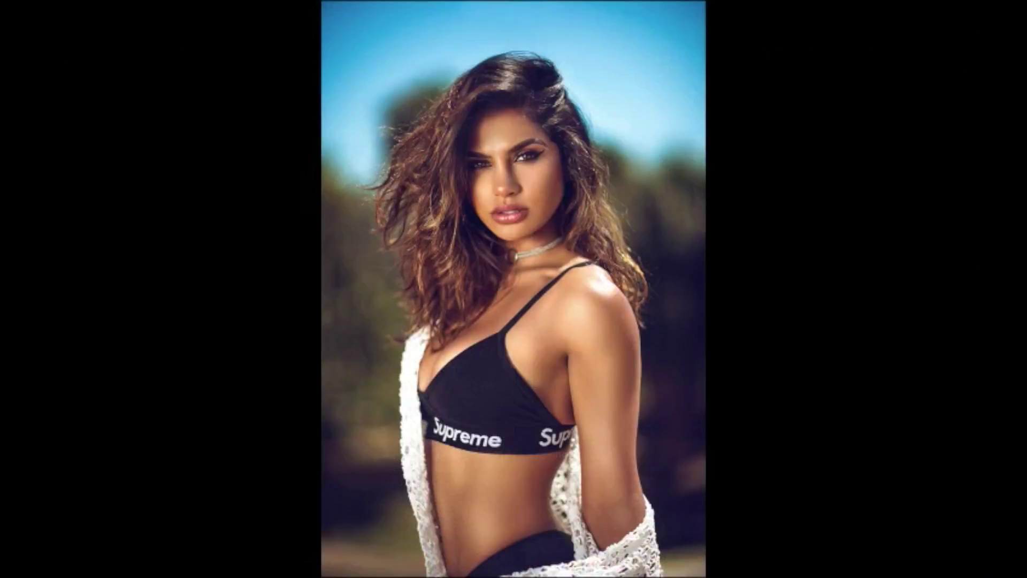
pyautogui.press('f')
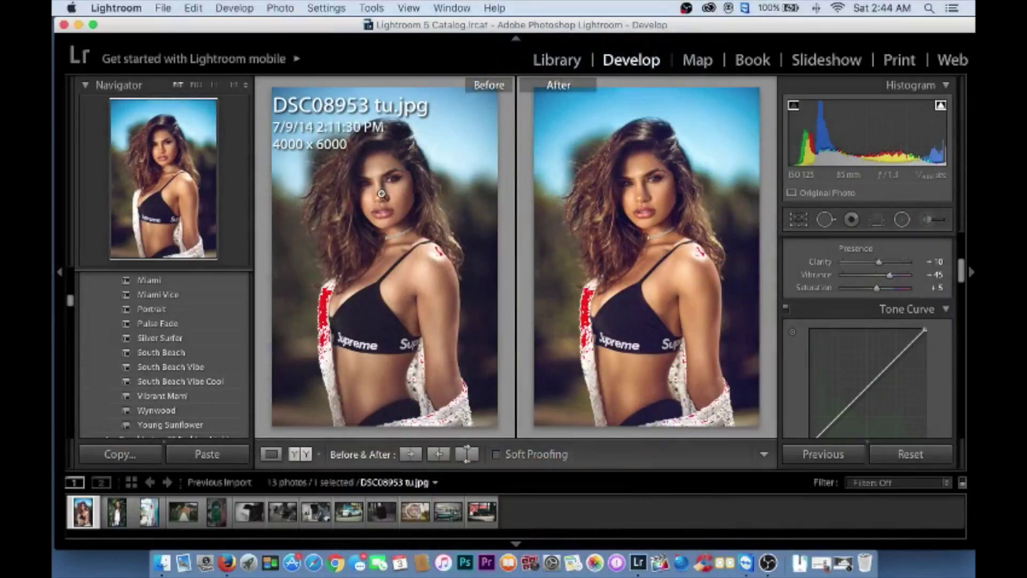
# - Check the face up close, then in Loupe view ease Vibrance down to +20
pyautogui.click(382, 200)
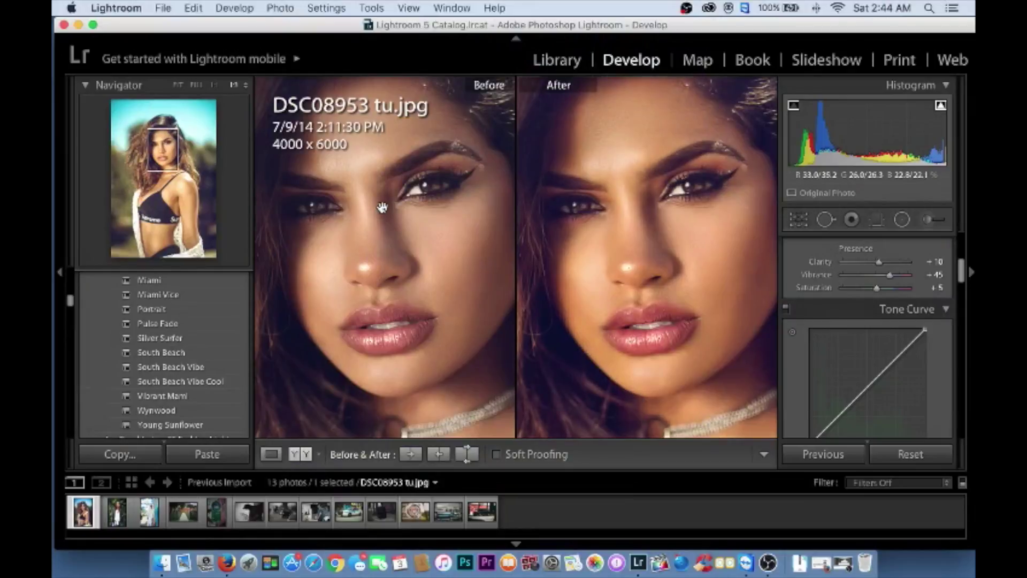
pyautogui.click(384, 208)
pyautogui.click(271, 454)
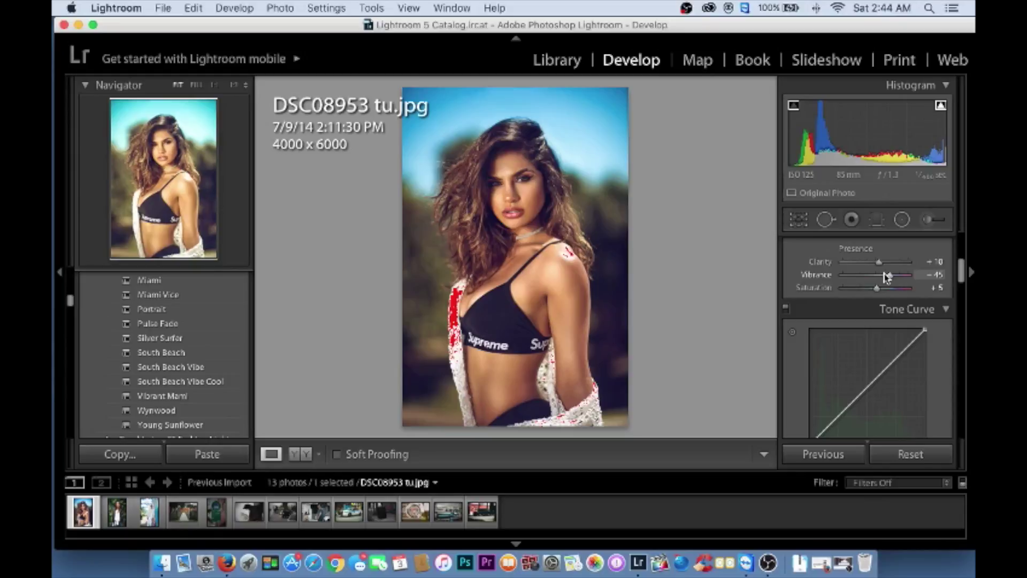
pyautogui.moveTo(888, 276); pyautogui.dragTo(884, 276)
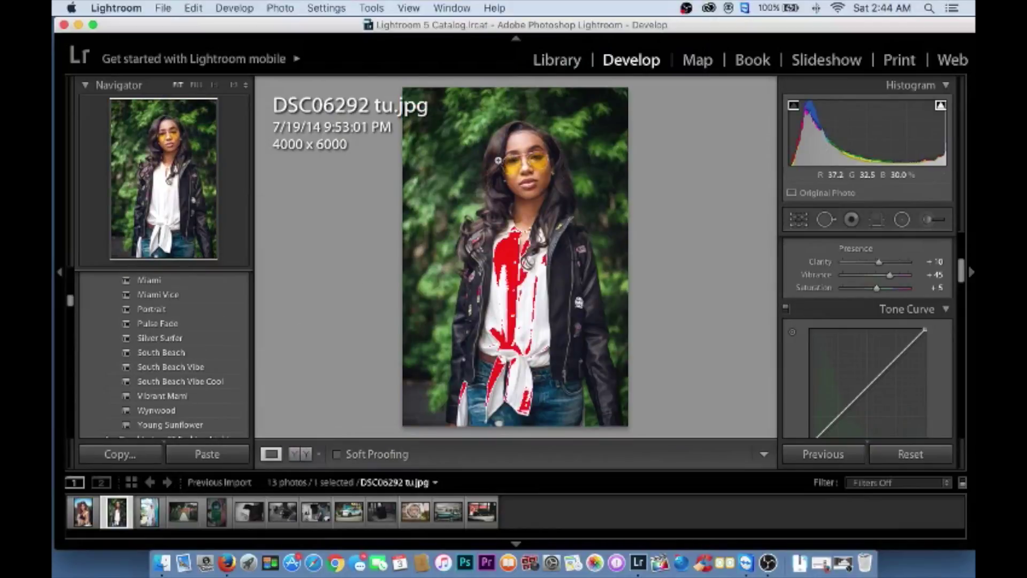
# - Move to the Wynwood Walls gate photo DSC01767 and apply the South Beach Vibe Cool preset
pyautogui.scroll(-5, 790, 286)
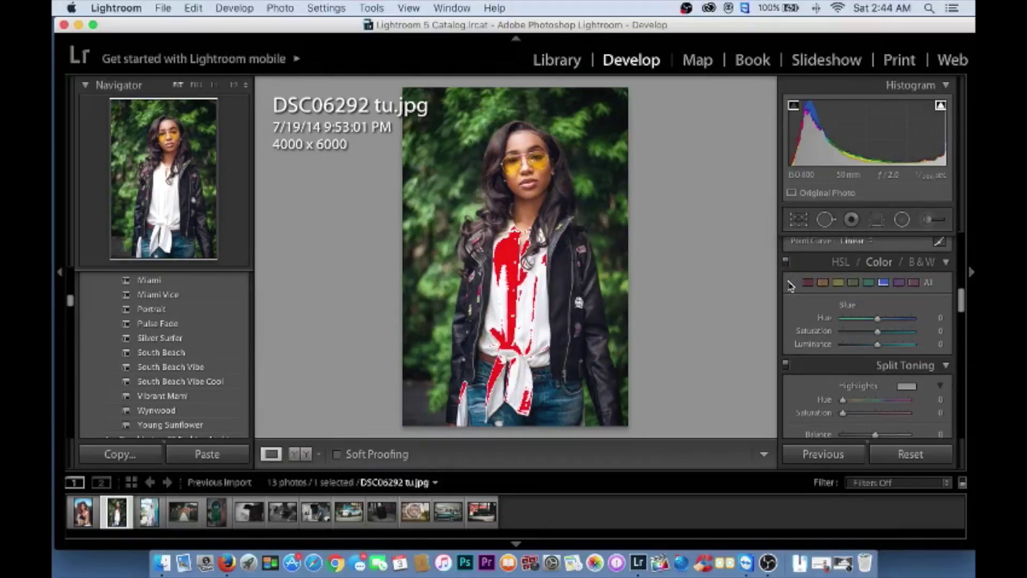
pyautogui.press('Right')
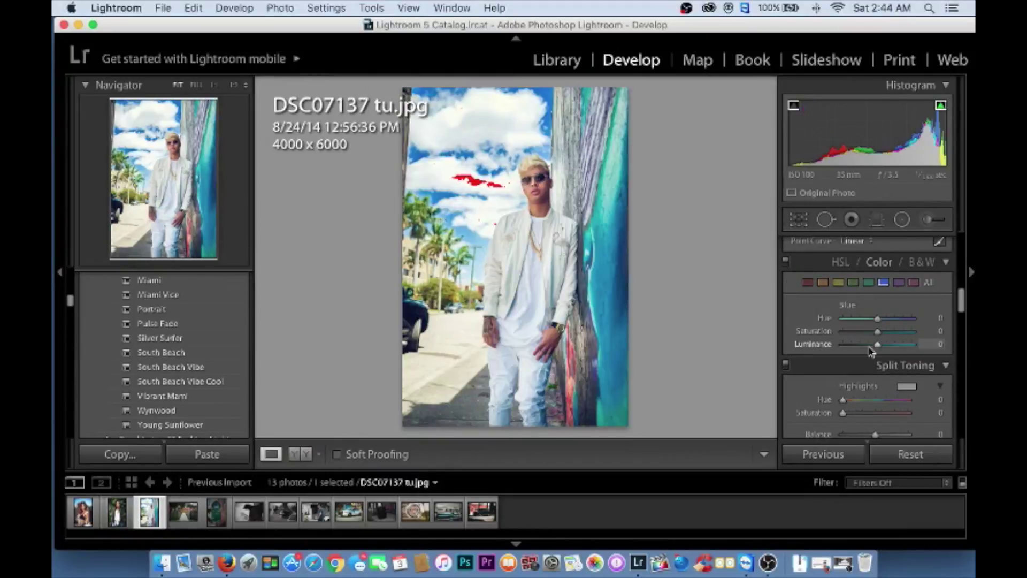
pyautogui.scroll(10, 878, 369)
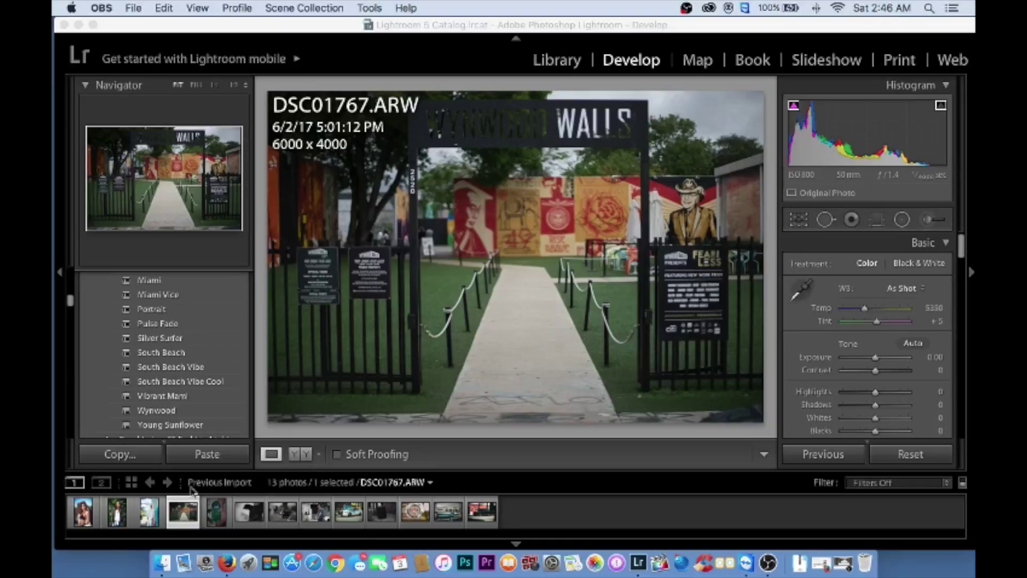
pyautogui.click(174, 512)
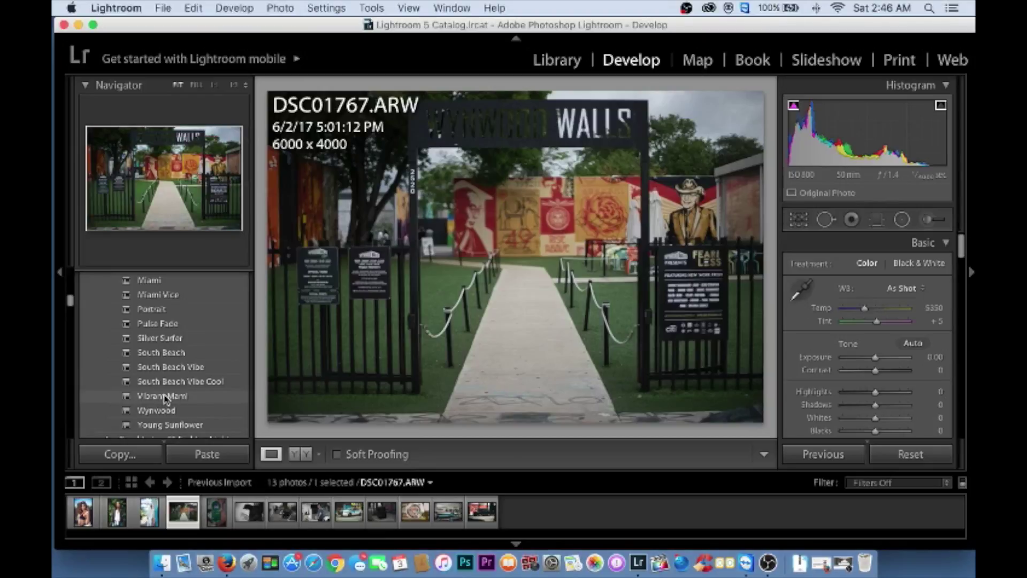
pyautogui.click(169, 385)
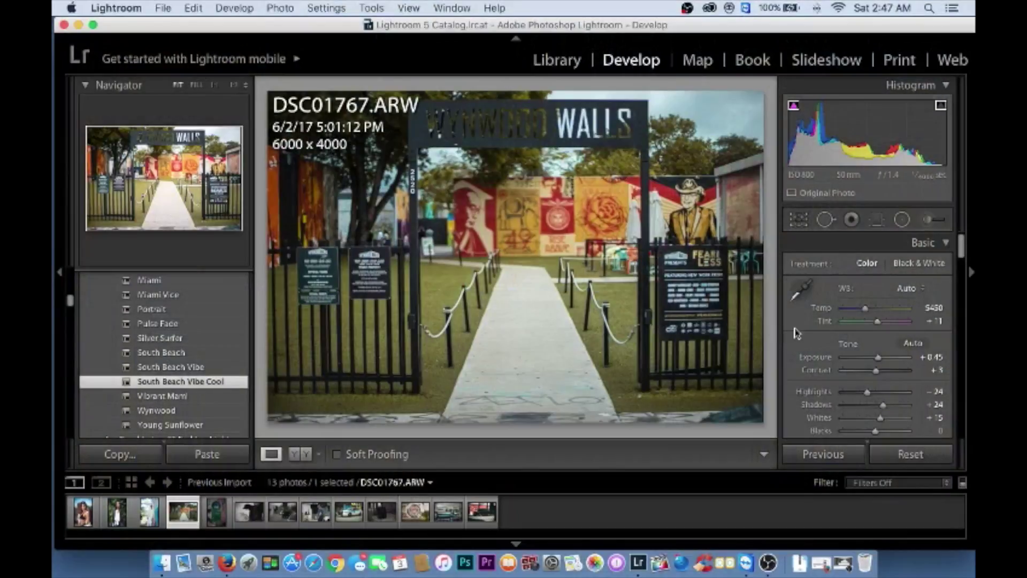
# - Raise the Wynwood Walls photo's Exposure to +0.45 in the Basic panel
pyautogui.moveTo(901, 357); pyautogui.dragTo(878, 357)
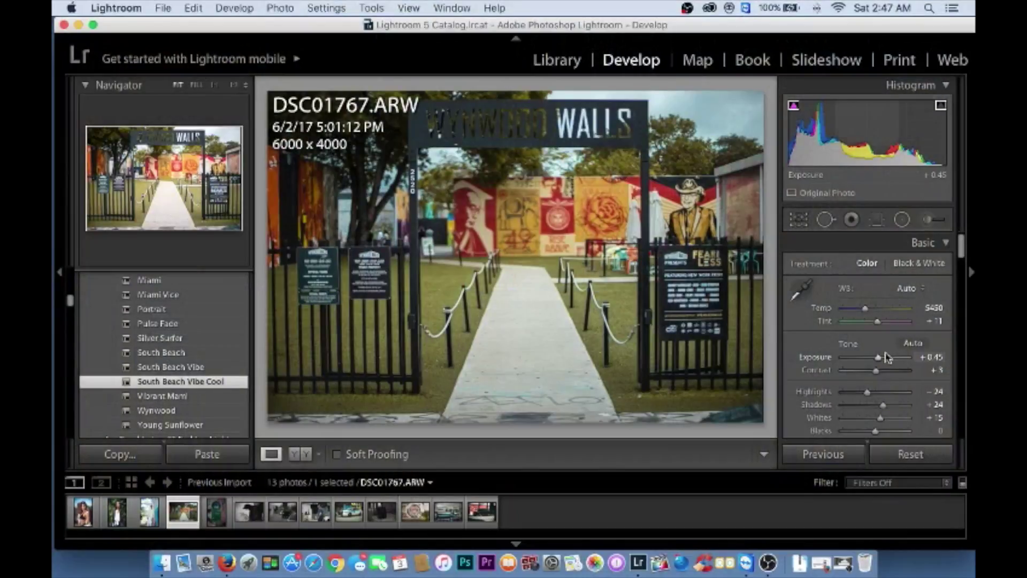